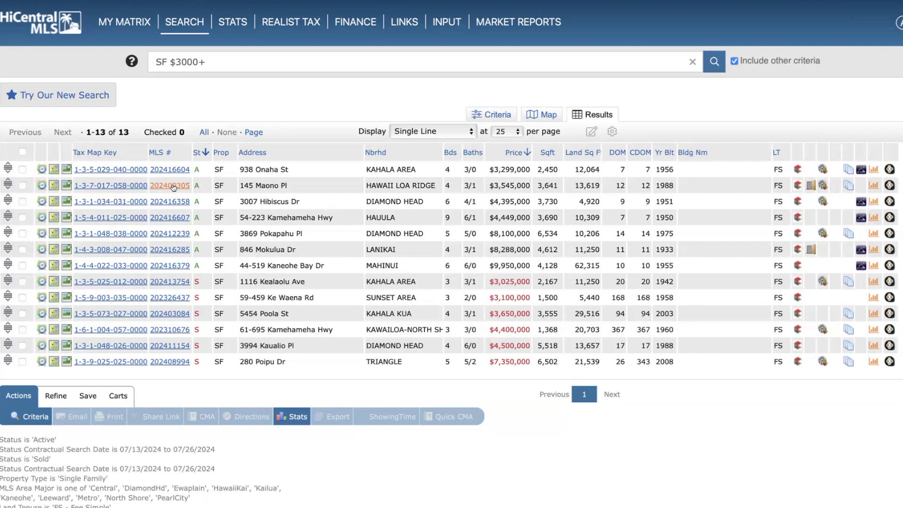
Step: Open MLS # 202416604, 938 Onaha St, the first of the 13 search results
{"action": "left_click", "coordinate": [169, 170]}
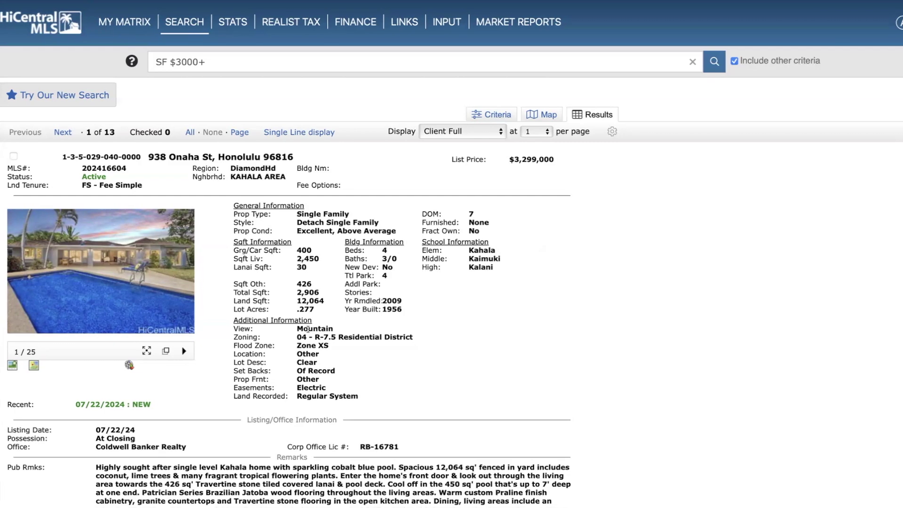
{"action": "left_click", "coordinate": [33, 365]}
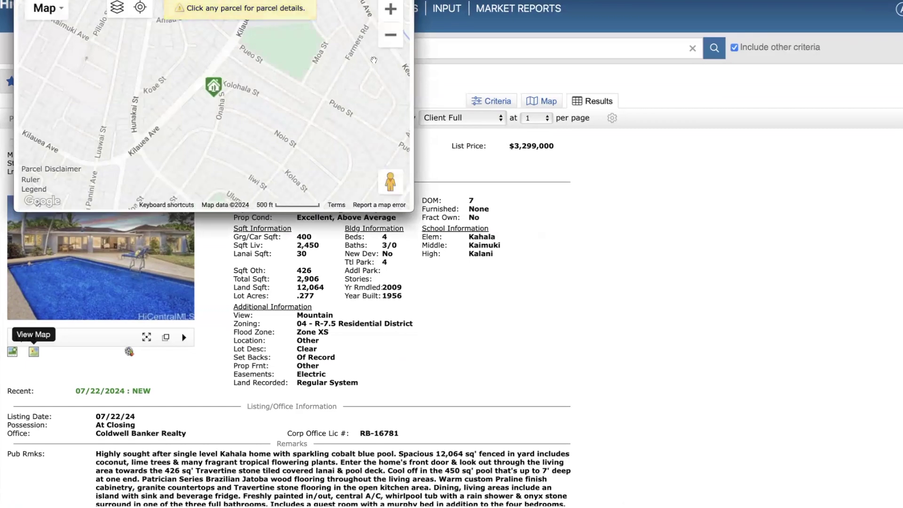
{"action": "left_click", "coordinate": [397, 43]}
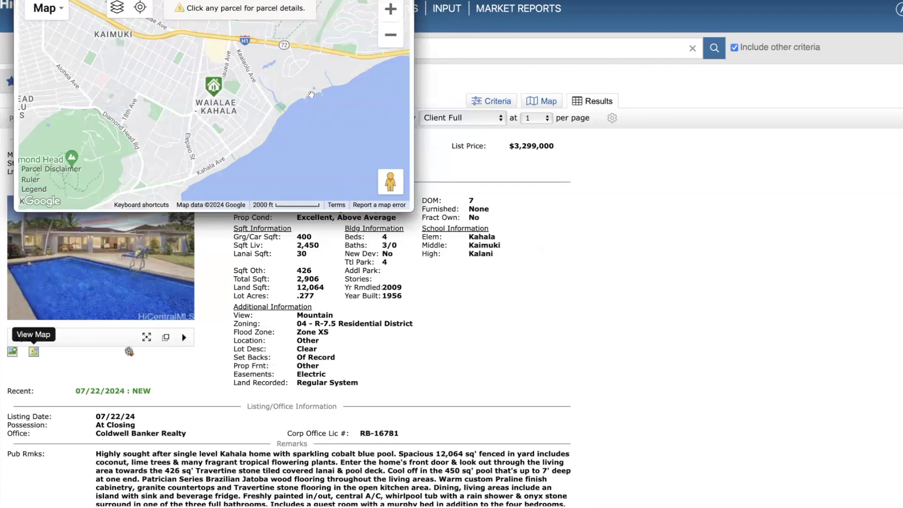
{"action": "left_click", "coordinate": [382, 43]}
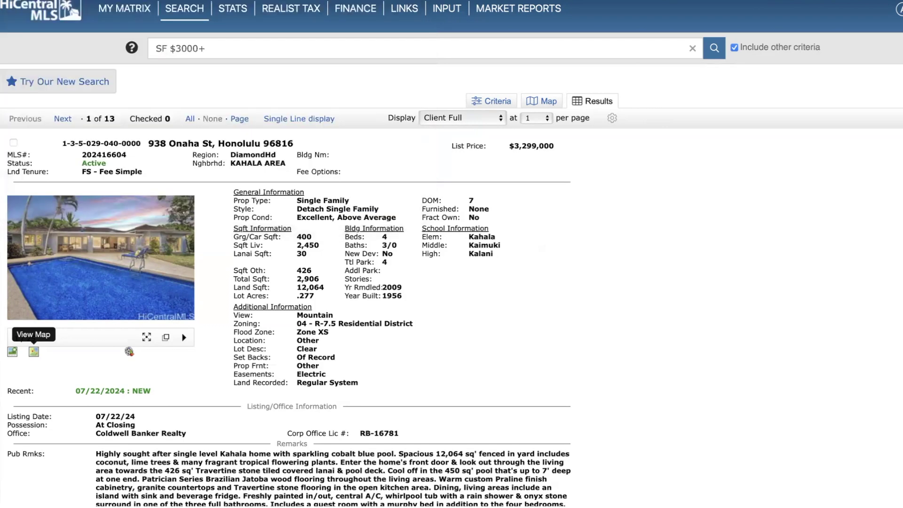
{"action": "left_click", "coordinate": [12, 352]}
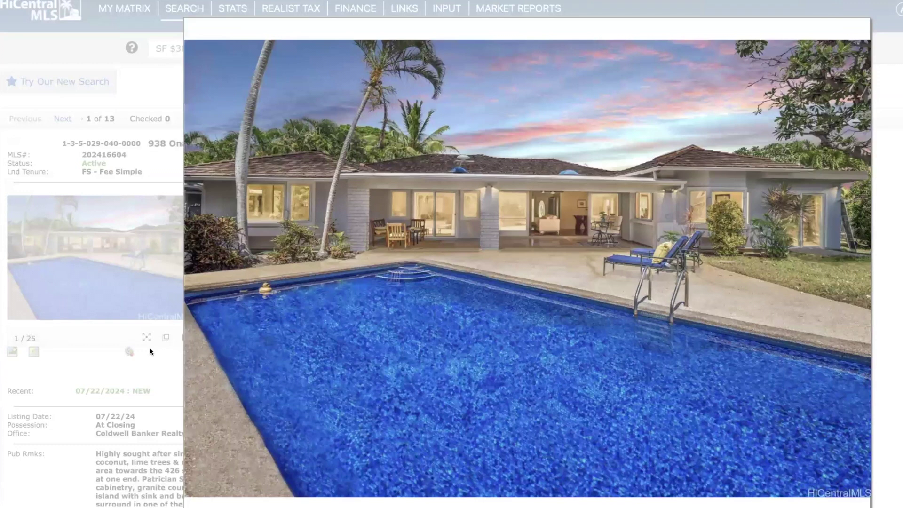
{"action": "left_click", "coordinate": [860, 281]}
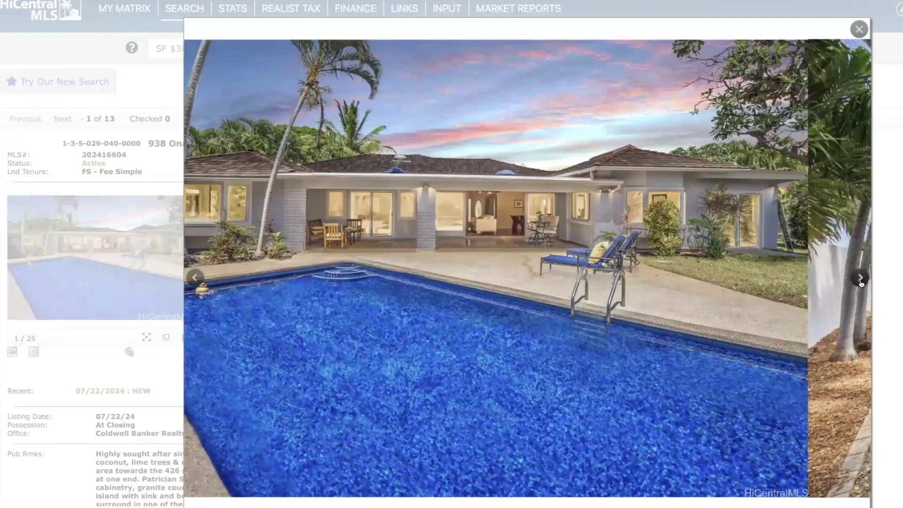
{"action": "left_click", "coordinate": [861, 281]}
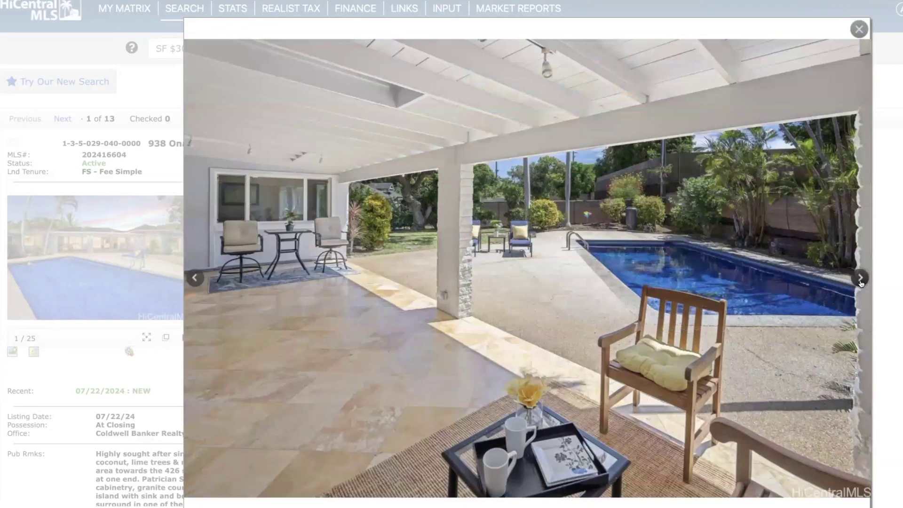
{"action": "left_click", "coordinate": [860, 281]}
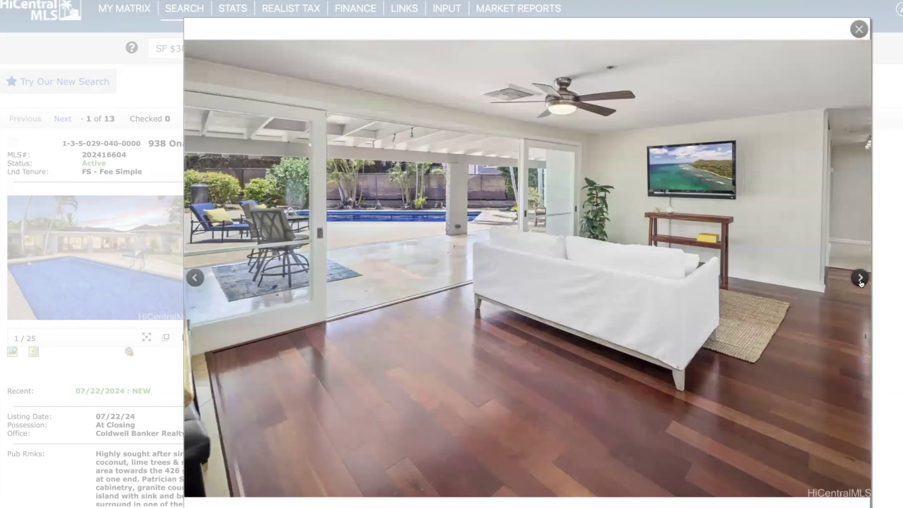
{"action": "left_click", "coordinate": [861, 281]}
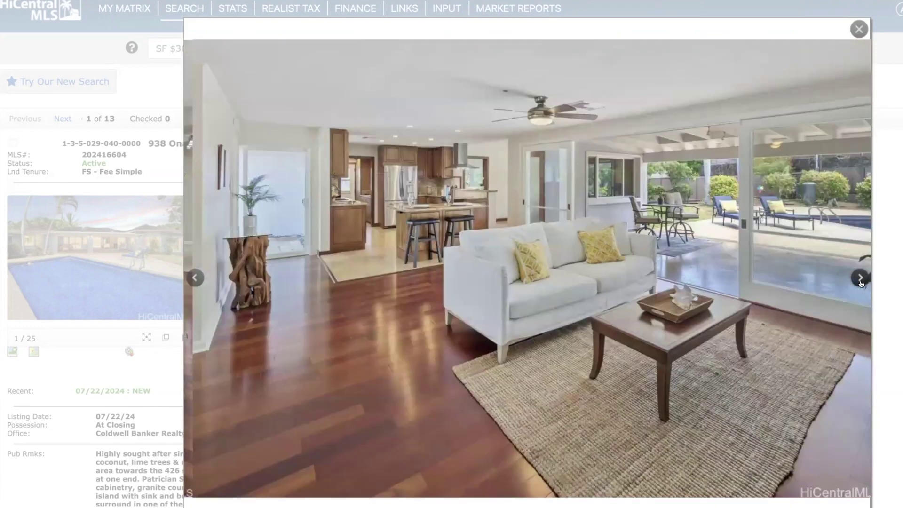
{"action": "left_click", "coordinate": [860, 280]}
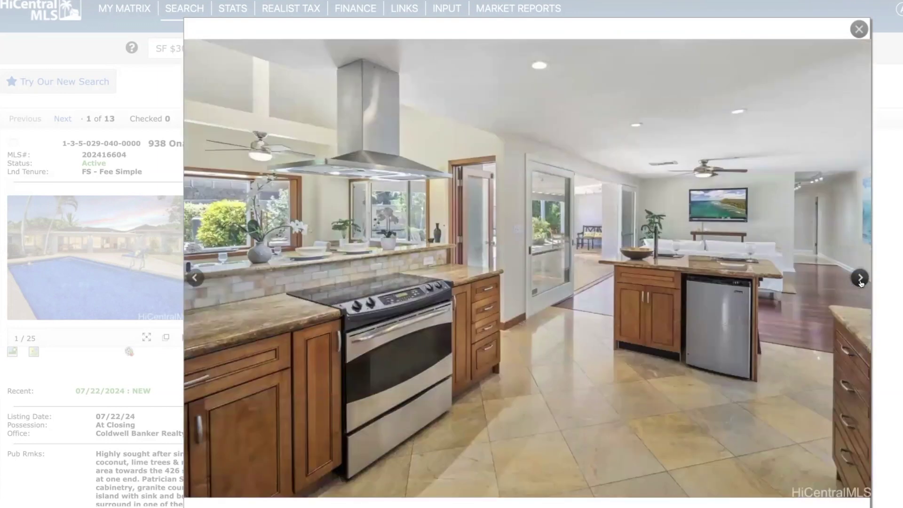
{"action": "left_click", "coordinate": [860, 281]}
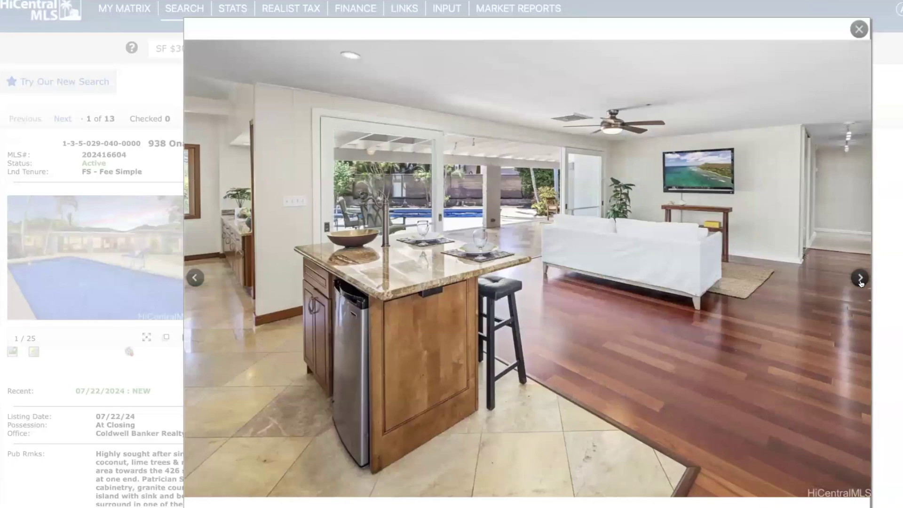
{"action": "left_click", "coordinate": [860, 280]}
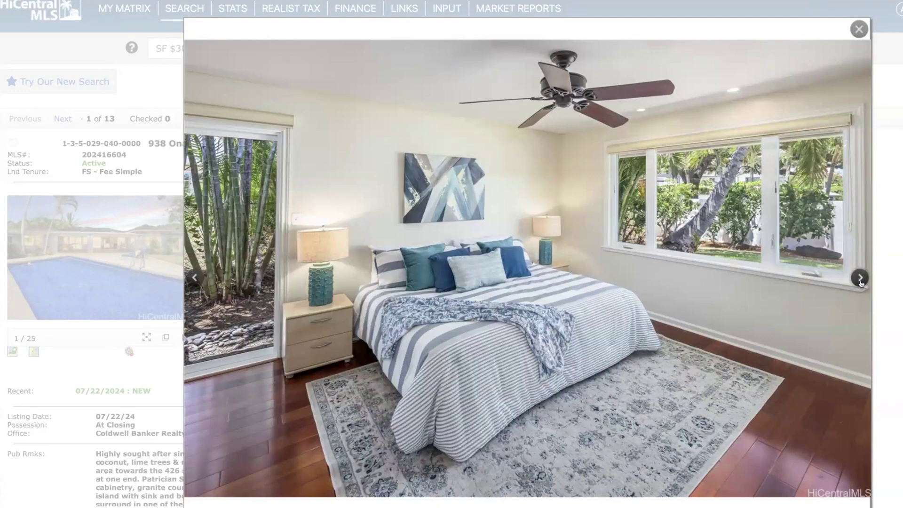
{"action": "left_click", "coordinate": [860, 280]}
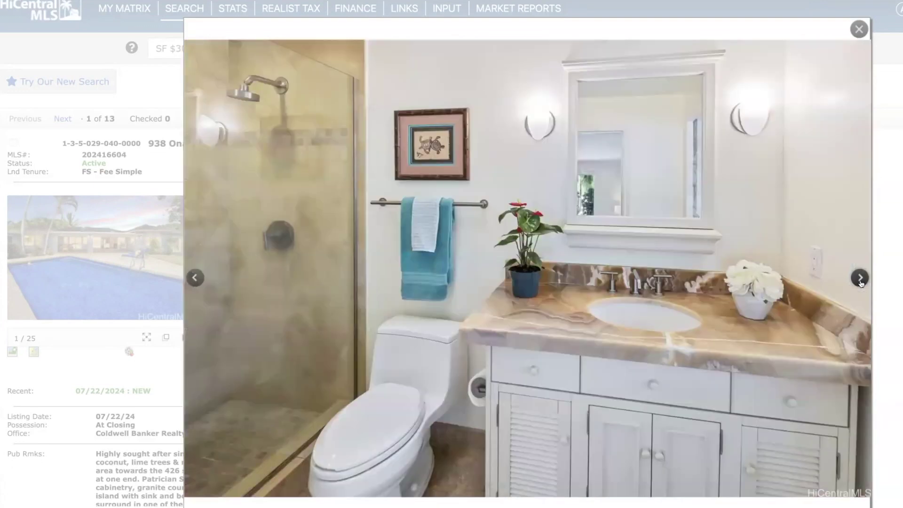
{"action": "left_click", "coordinate": [860, 281]}
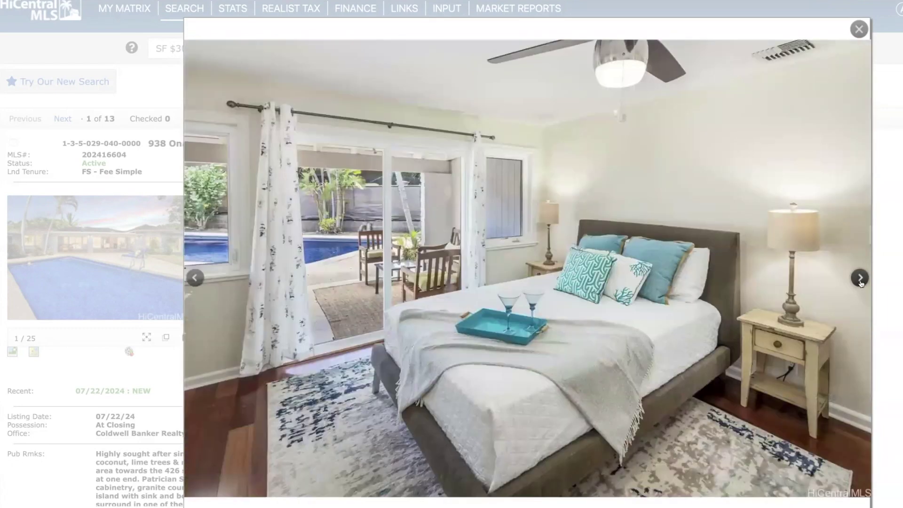
Step: Continue through the bedroom, office, dining and living room photos, then close the gallery
{"action": "left_click", "coordinate": [860, 279]}
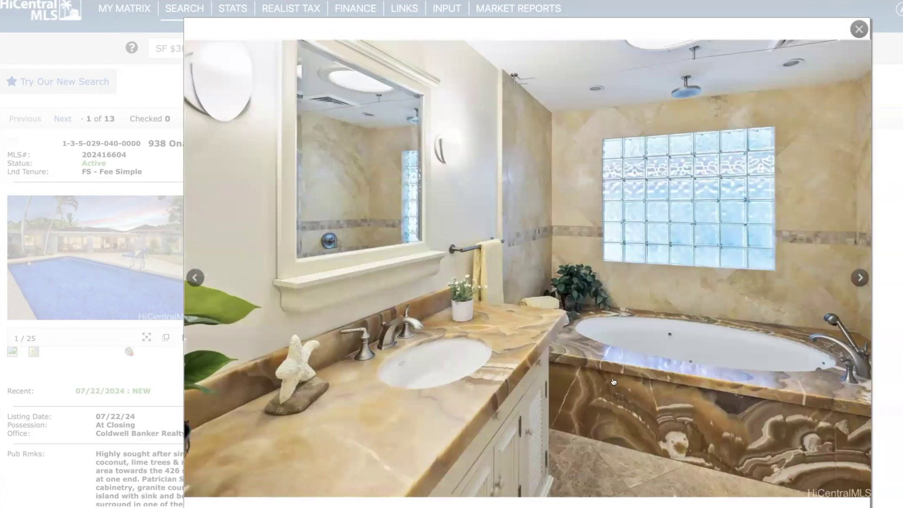
{"action": "left_click", "coordinate": [860, 279]}
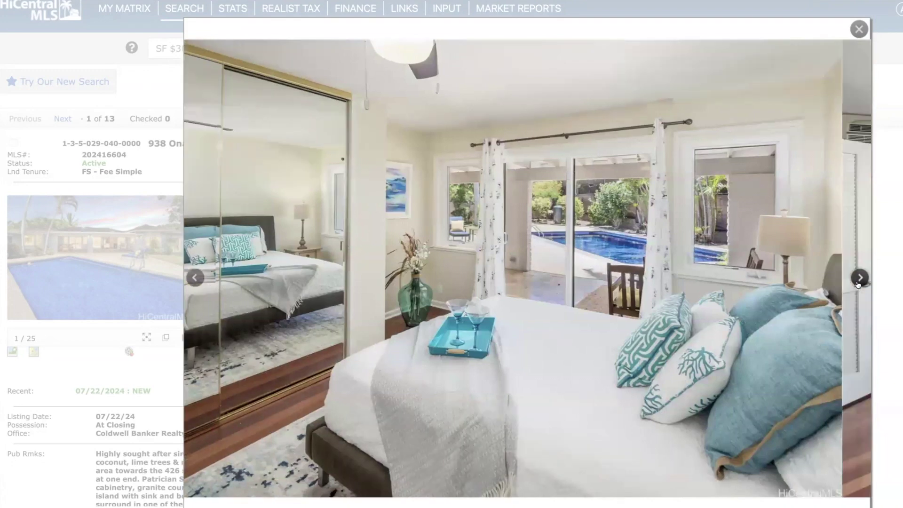
{"action": "left_click", "coordinate": [859, 279]}
{"action": "left_click", "coordinate": [860, 279]}
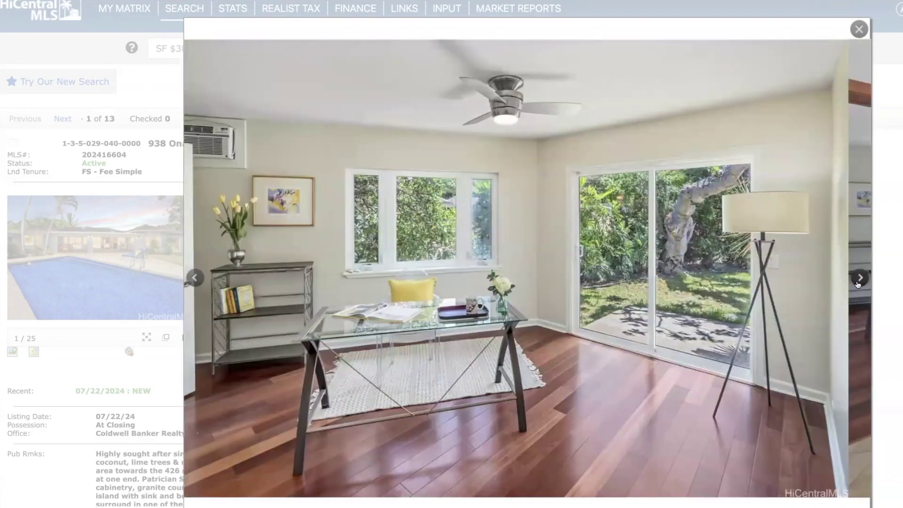
{"action": "left_click", "coordinate": [859, 279]}
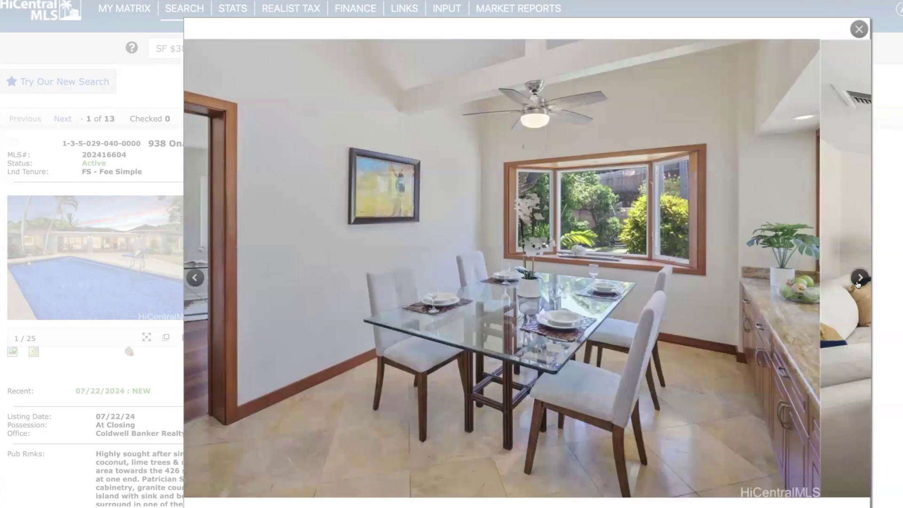
{"action": "left_click", "coordinate": [860, 280]}
{"action": "left_click", "coordinate": [860, 280]}
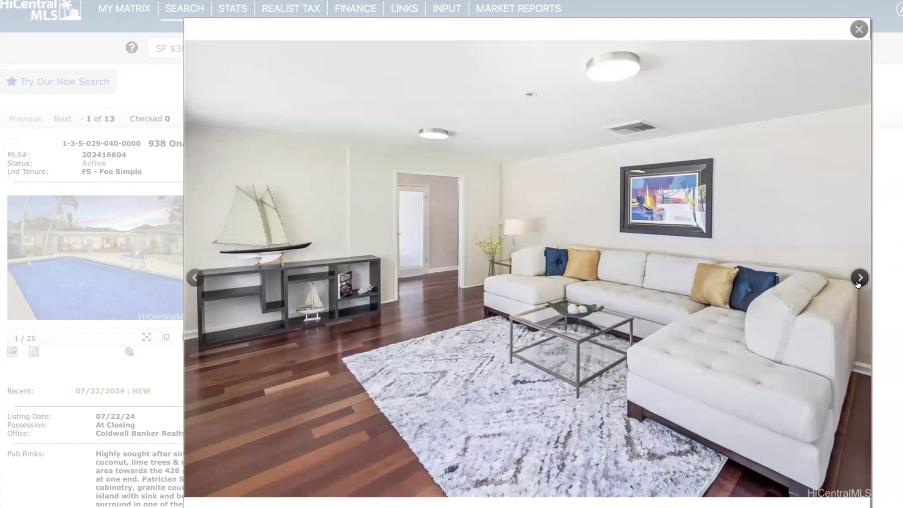
{"action": "left_click", "coordinate": [859, 279]}
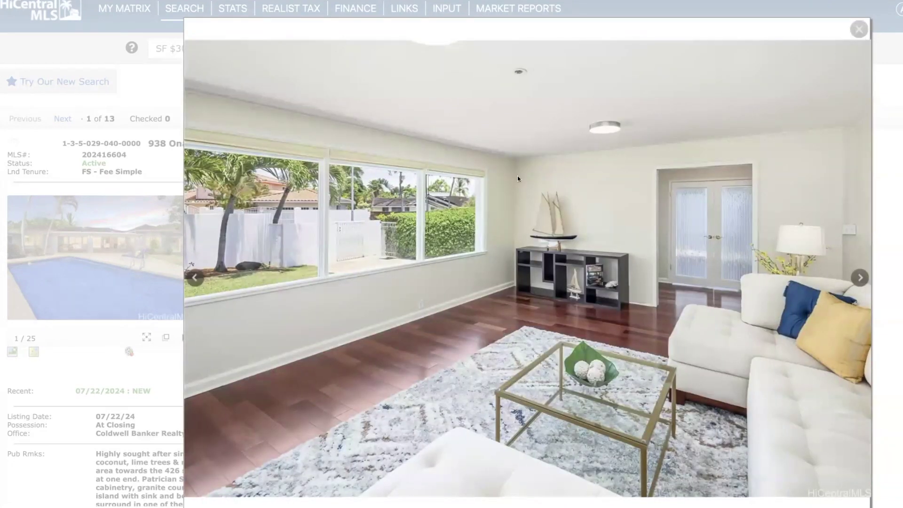
{"action": "key", "text": "Escape"}
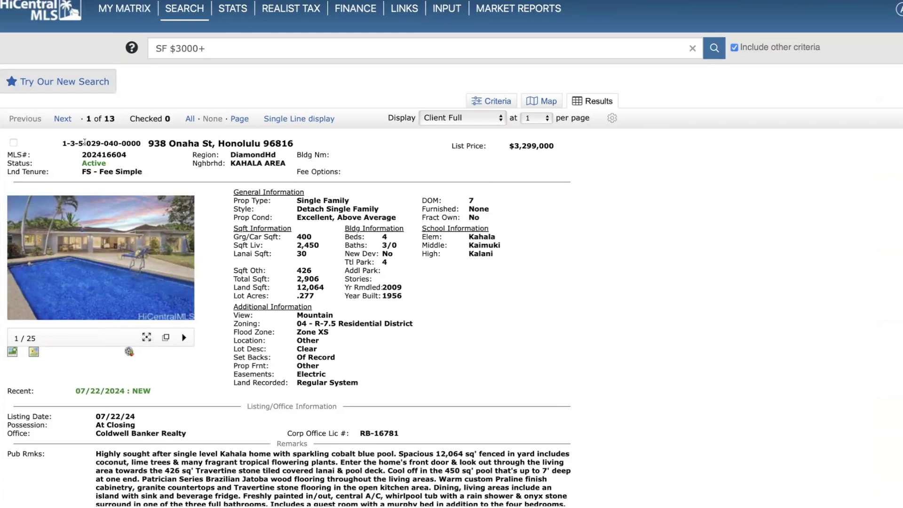
Step: Advance to listing 2 of 13, 145 Maono Pl at $3,545,000, and show its map
{"action": "left_click", "coordinate": [63, 119]}
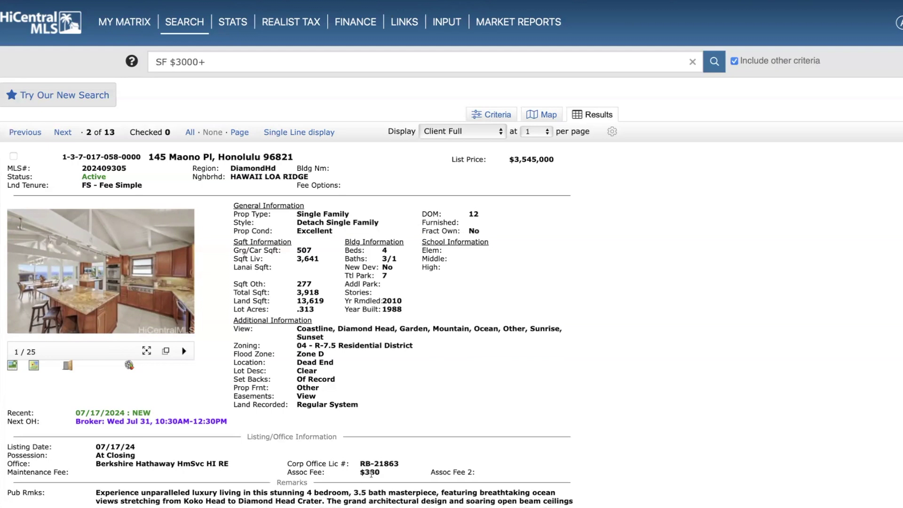
{"action": "left_click", "coordinate": [33, 365]}
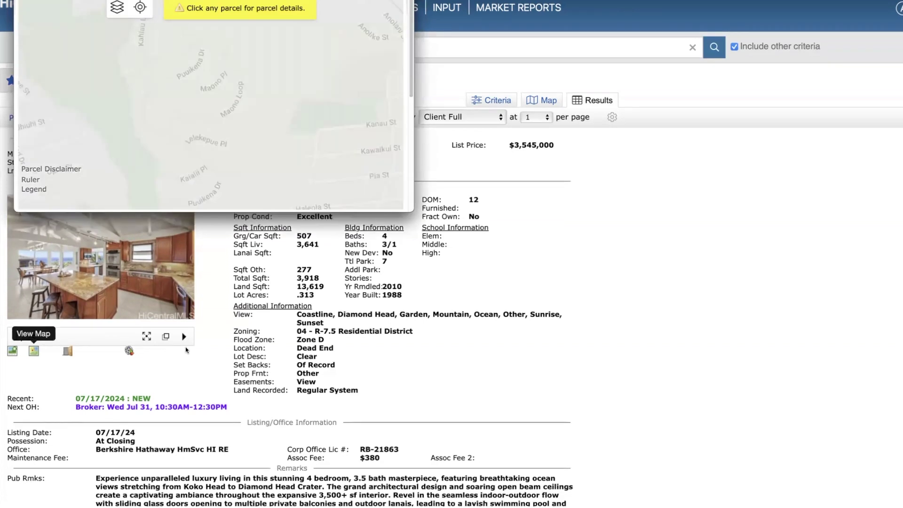
{"action": "left_click", "coordinate": [391, 35]}
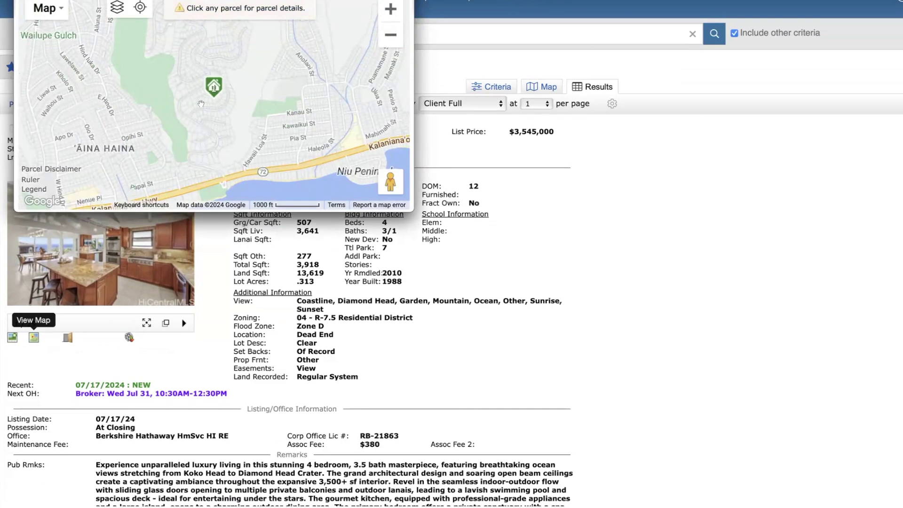
{"action": "left_click", "coordinate": [391, 35]}
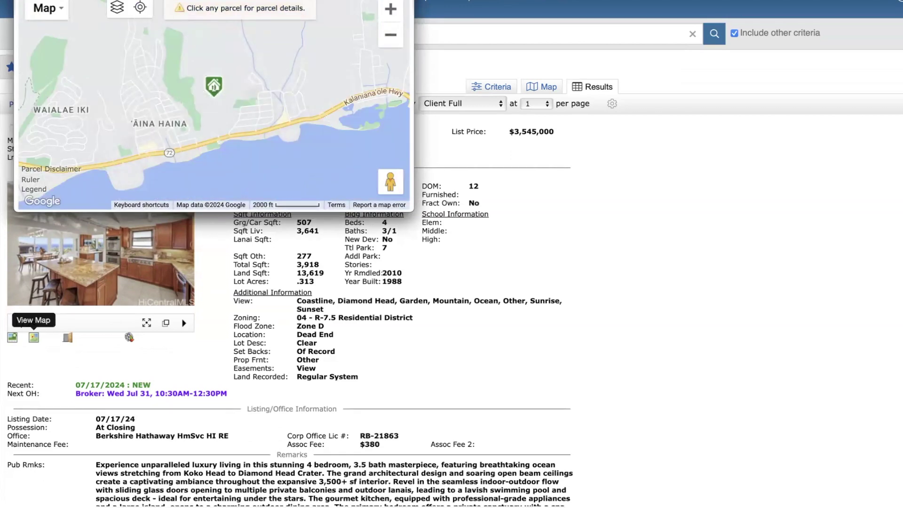
{"action": "left_click", "coordinate": [33, 337]}
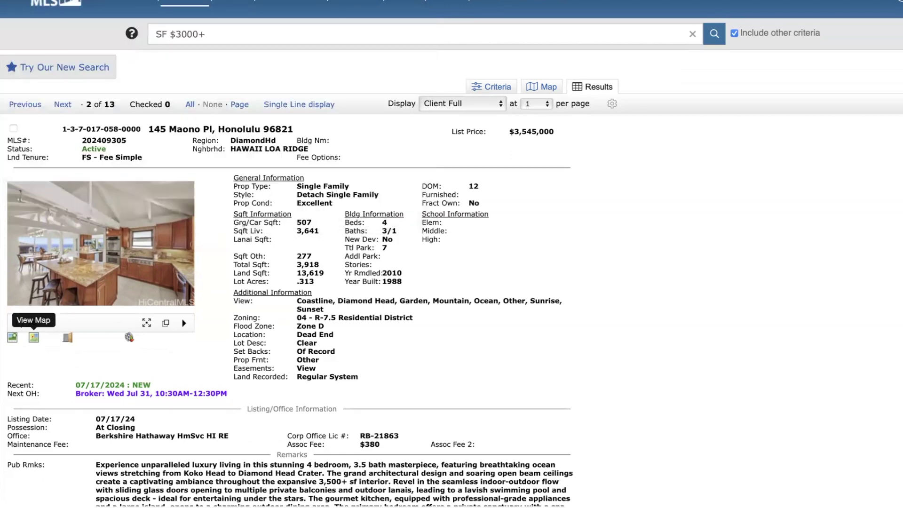
{"action": "left_click", "coordinate": [13, 338]}
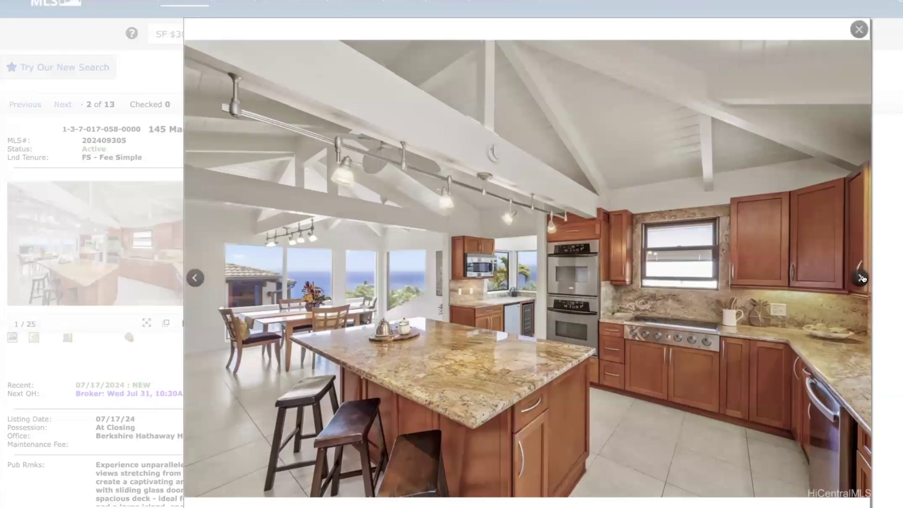
Step: Page from the ocean-view pool photo to the stone-fireplace living room and ocean-view lanai
{"action": "left_click", "coordinate": [861, 278]}
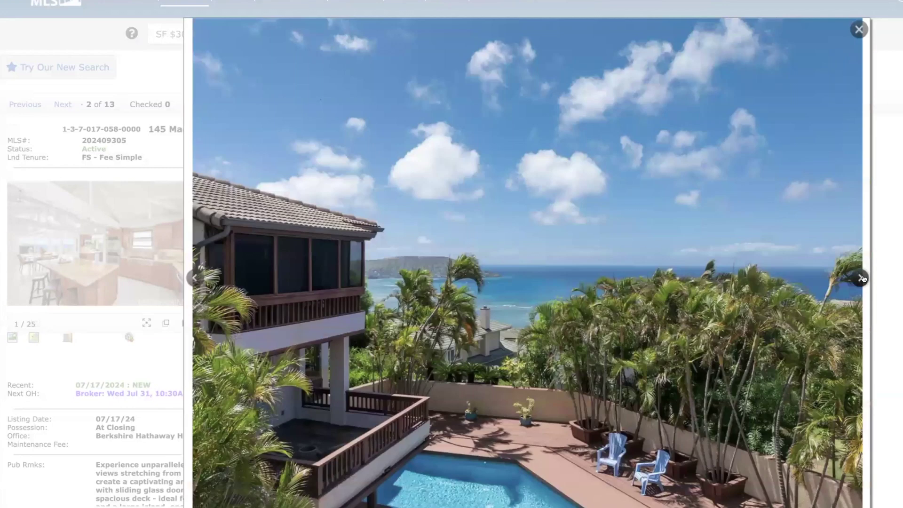
{"action": "left_click", "coordinate": [862, 278]}
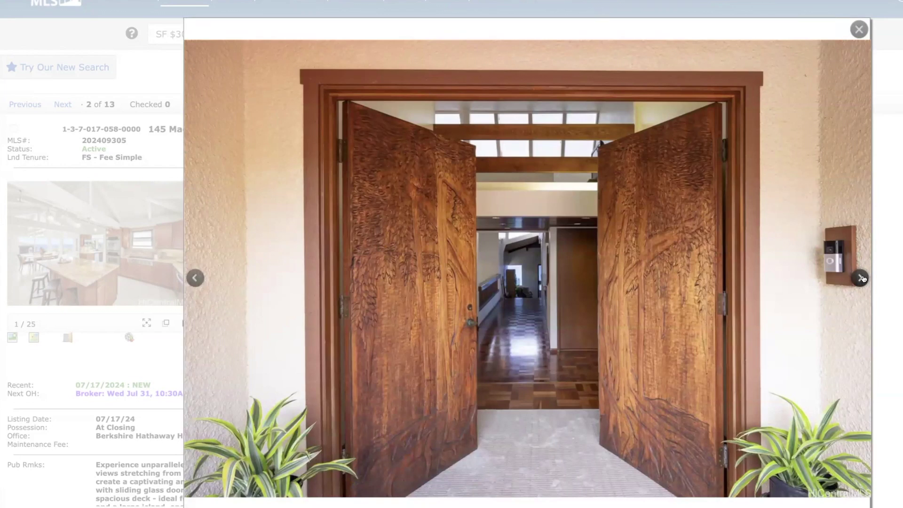
{"action": "left_click", "coordinate": [861, 279]}
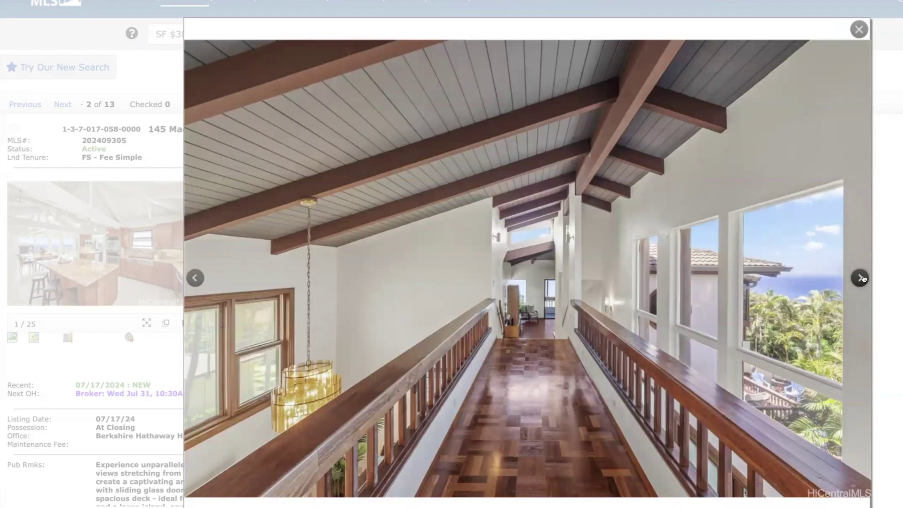
{"action": "left_click", "coordinate": [861, 278]}
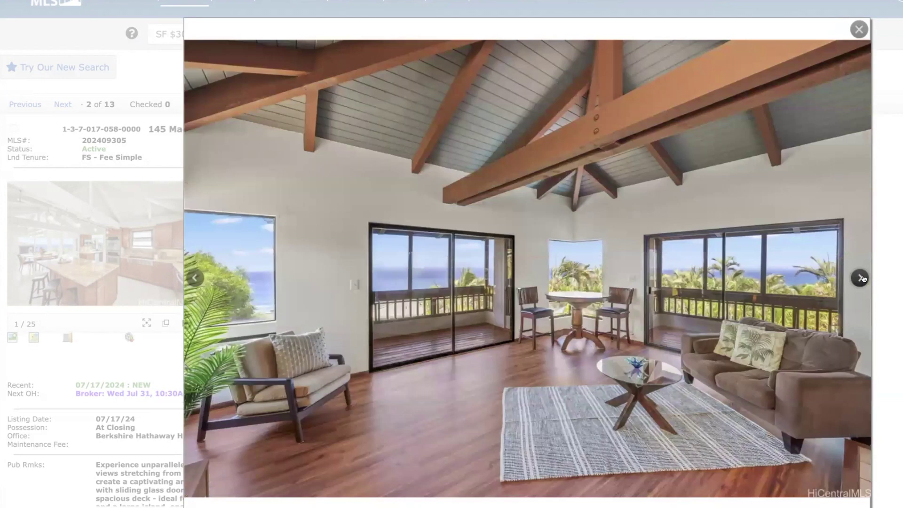
{"action": "left_click", "coordinate": [861, 278]}
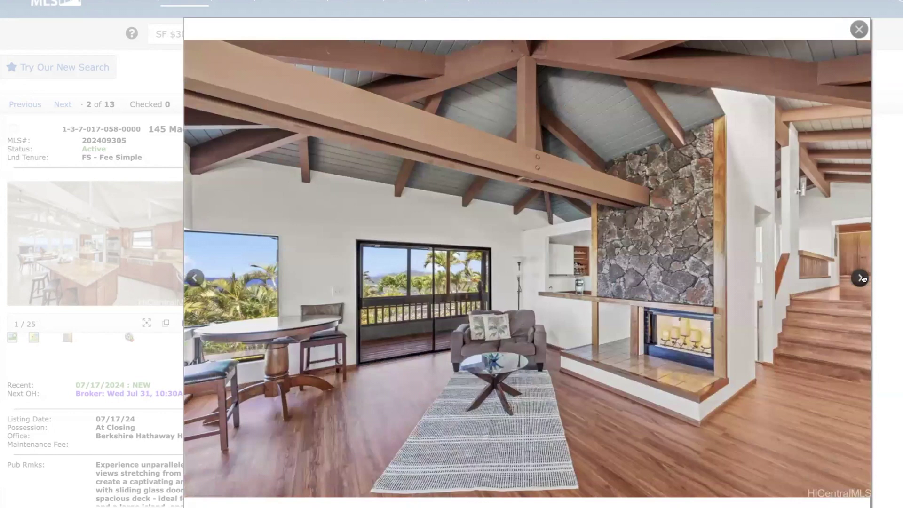
{"action": "left_click", "coordinate": [862, 279]}
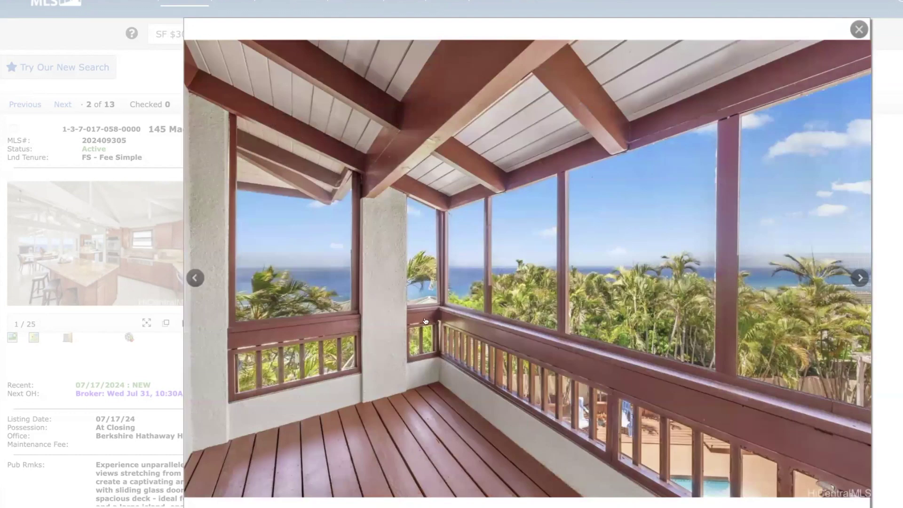
Step: Continue through kitchen, dining, deck, living and TV room photos to the tiled patio
{"action": "left_click", "coordinate": [861, 280]}
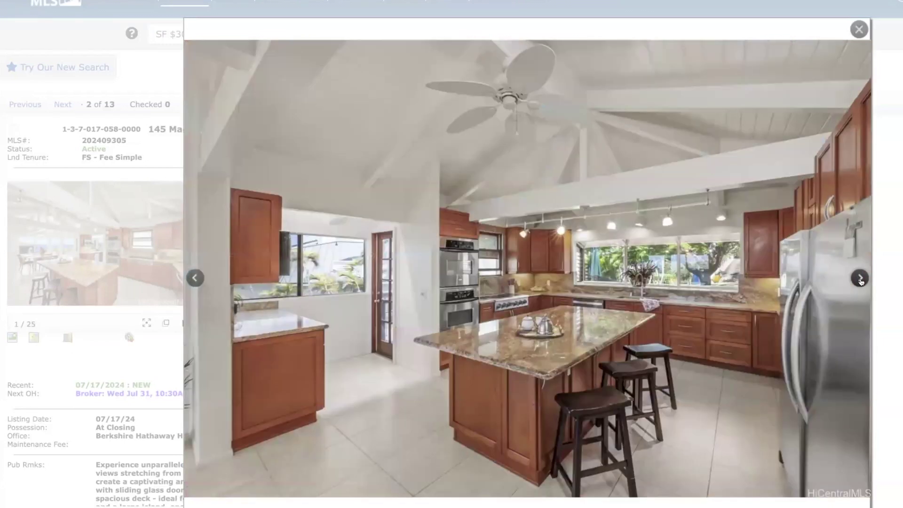
{"action": "left_click", "coordinate": [861, 280]}
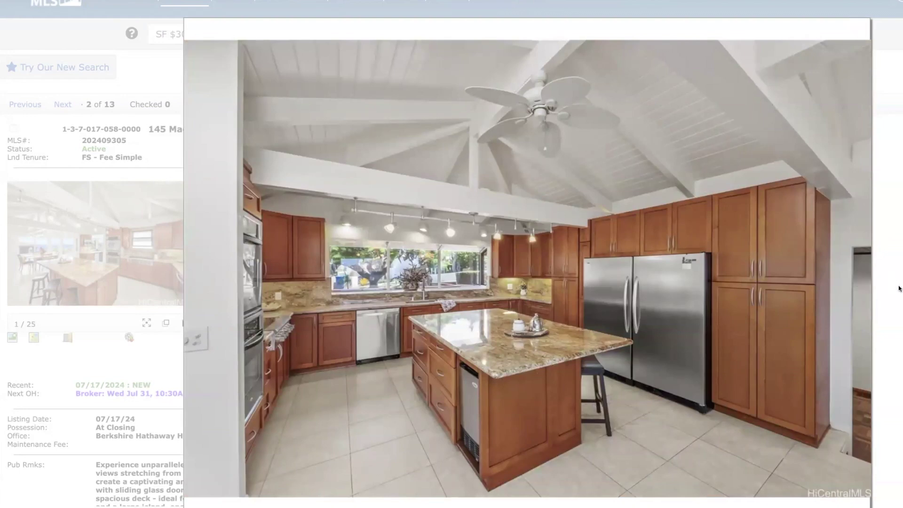
{"action": "left_click", "coordinate": [861, 279]}
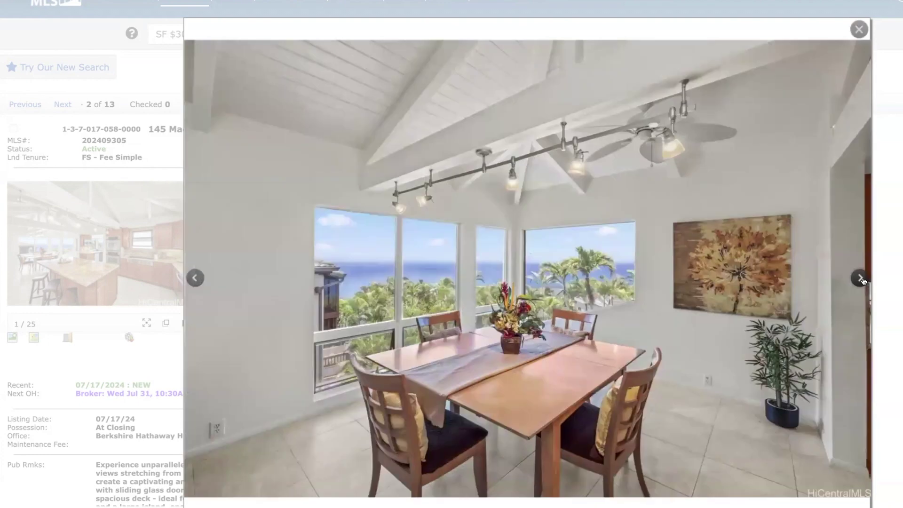
{"action": "left_click", "coordinate": [861, 279]}
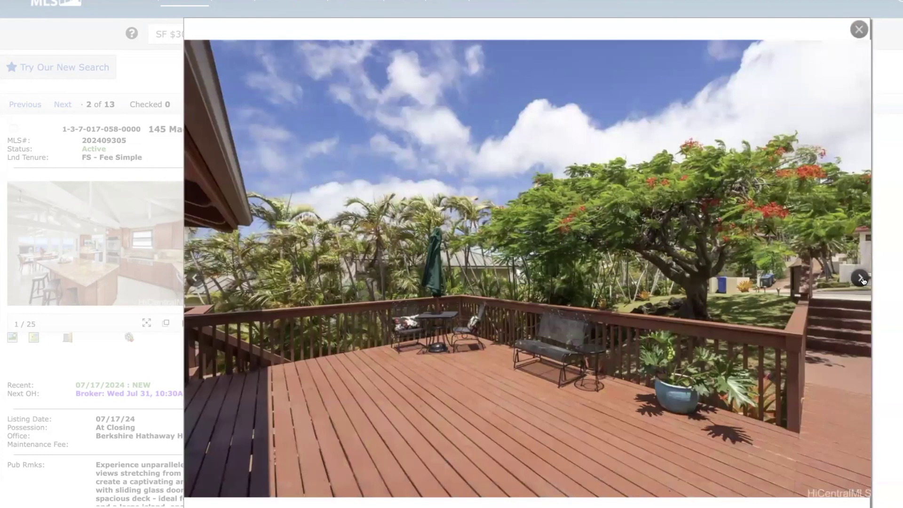
{"action": "left_click", "coordinate": [861, 279]}
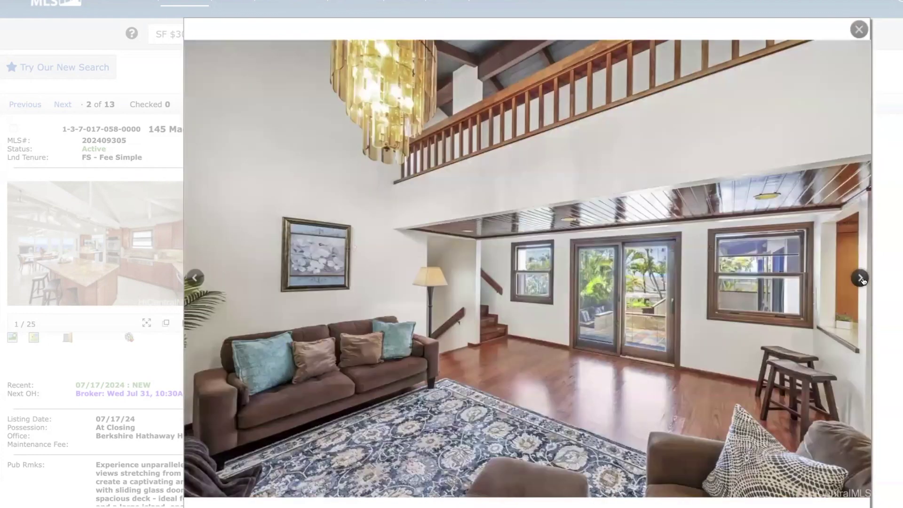
{"action": "left_click", "coordinate": [862, 279]}
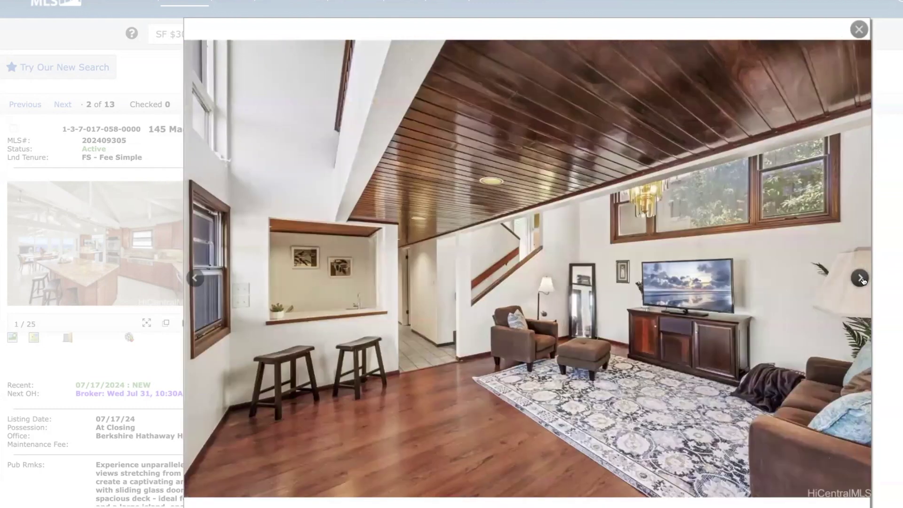
{"action": "left_click", "coordinate": [861, 280]}
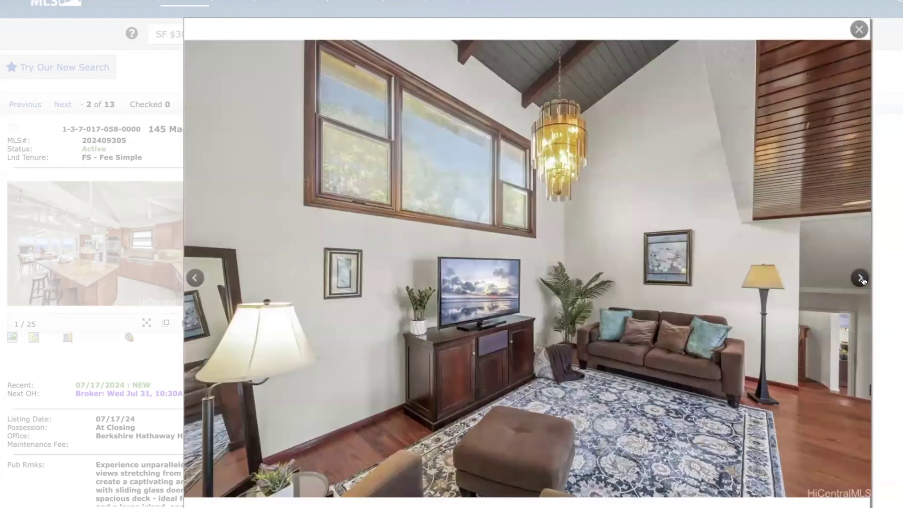
{"action": "left_click", "coordinate": [862, 280]}
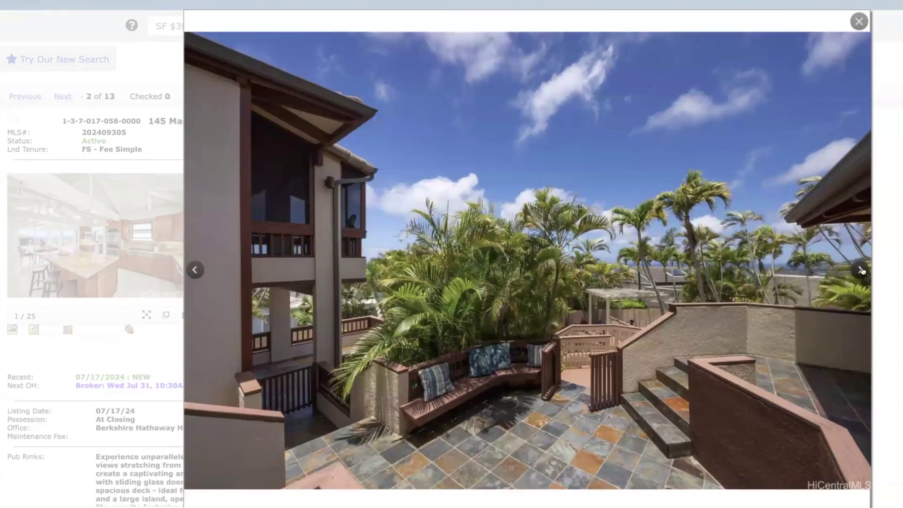
Step: Move to result 3, 3007 Hibiscus Dr at $4,395,000, and open its location map
{"action": "left_click", "coordinate": [862, 273]}
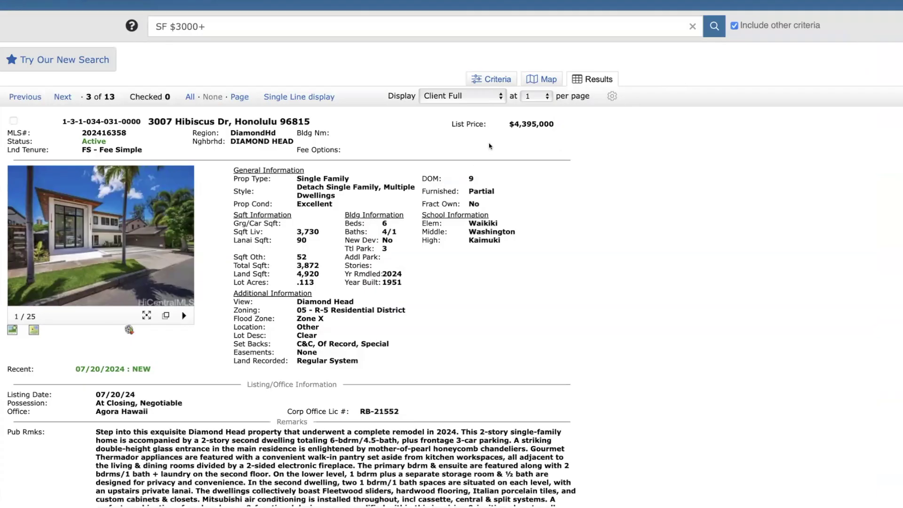
{"action": "scroll", "coordinate": [383, 241], "scroll_direction": "down", "scroll_amount": 1}
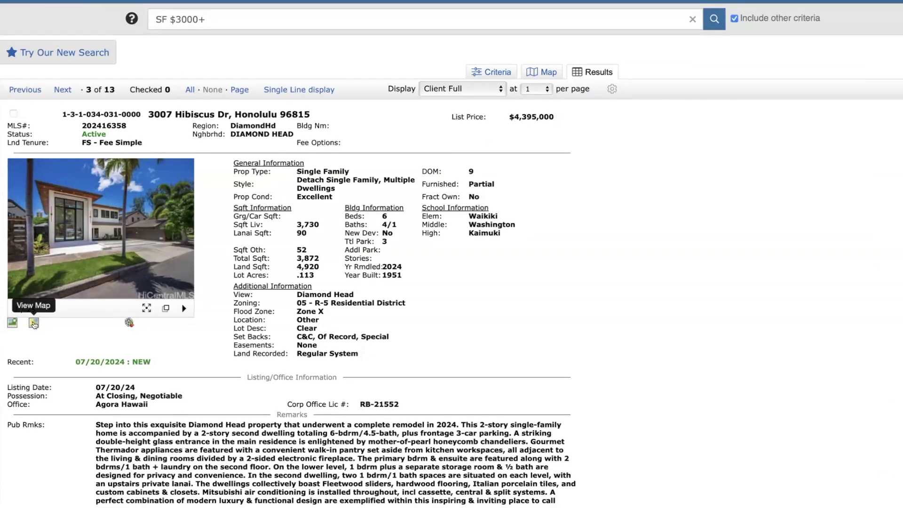
{"action": "left_click", "coordinate": [34, 323]}
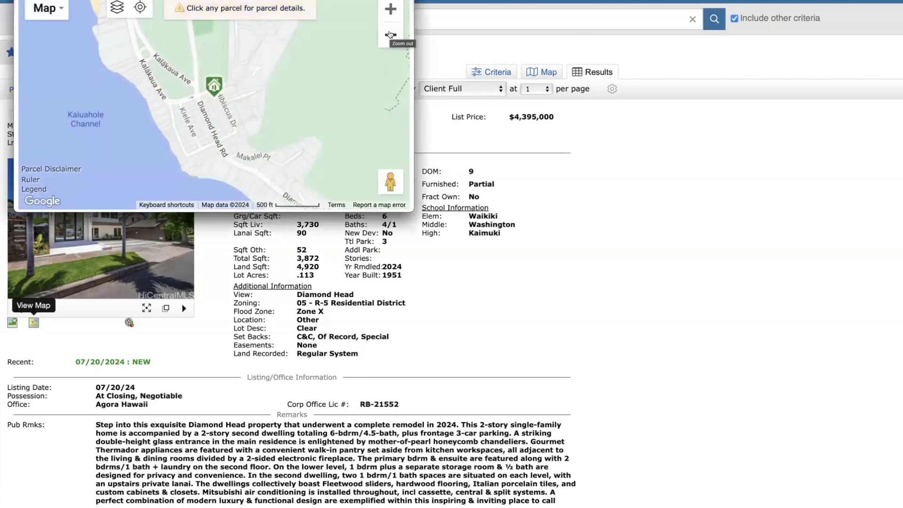
{"action": "left_click", "coordinate": [391, 34]}
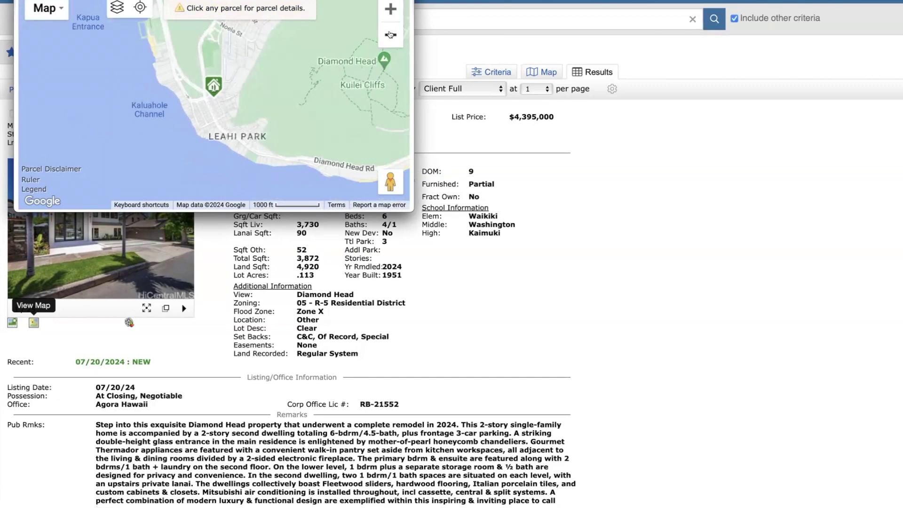
{"action": "left_click", "coordinate": [391, 34]}
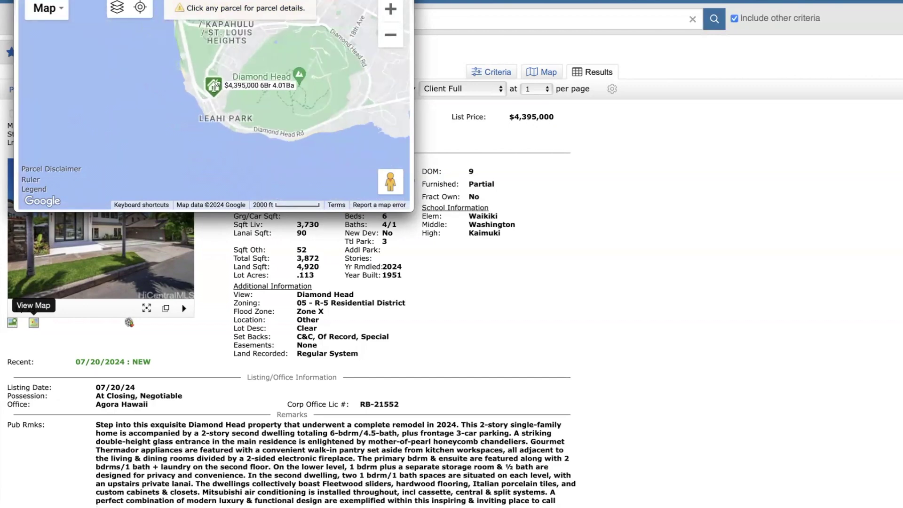
{"action": "left_click_drag", "start_coordinate": [245, 49], "coordinate": [278, 119]}
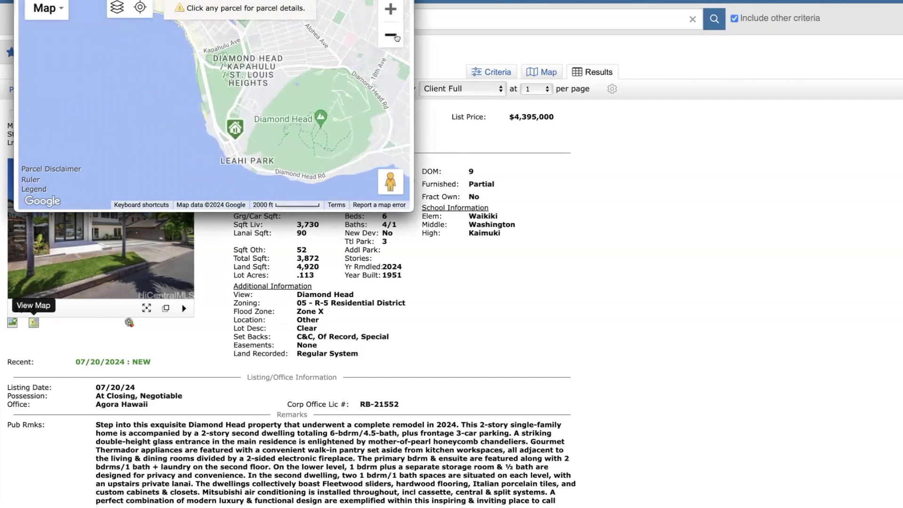
{"action": "scroll", "coordinate": [205, 80], "scroll_direction": "down", "scroll_amount": 1}
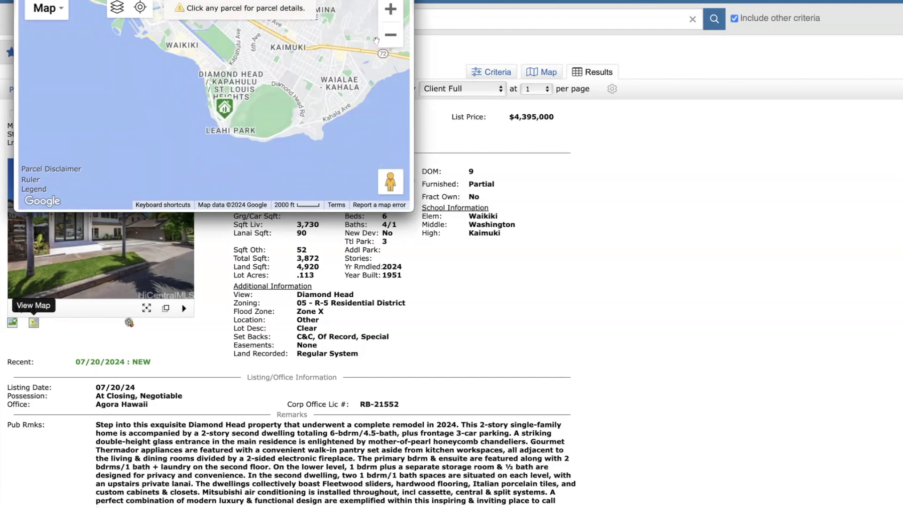
{"action": "left_click", "coordinate": [391, 35]}
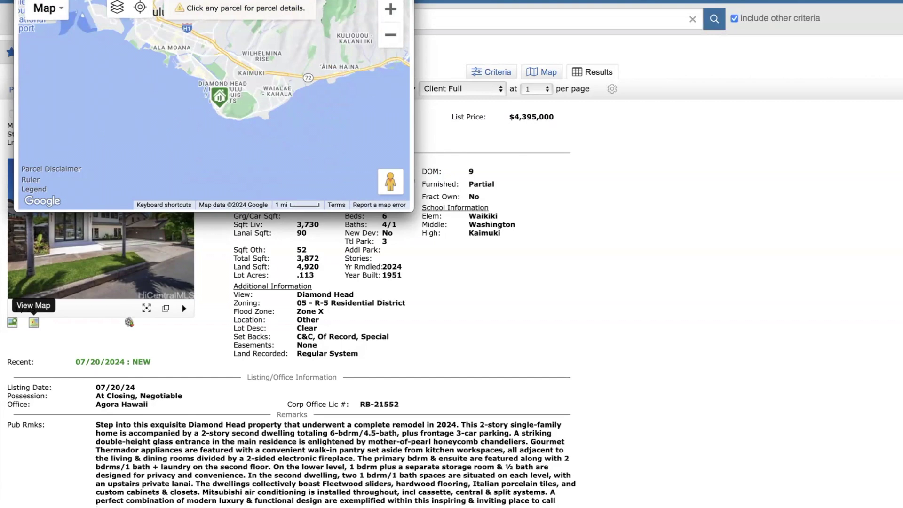
{"action": "key", "text": "Escape"}
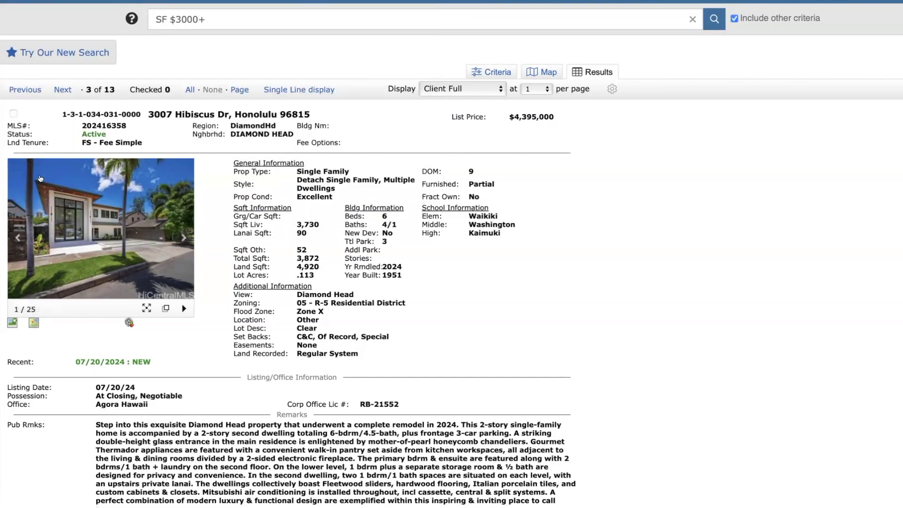
{"action": "left_click", "coordinate": [11, 324]}
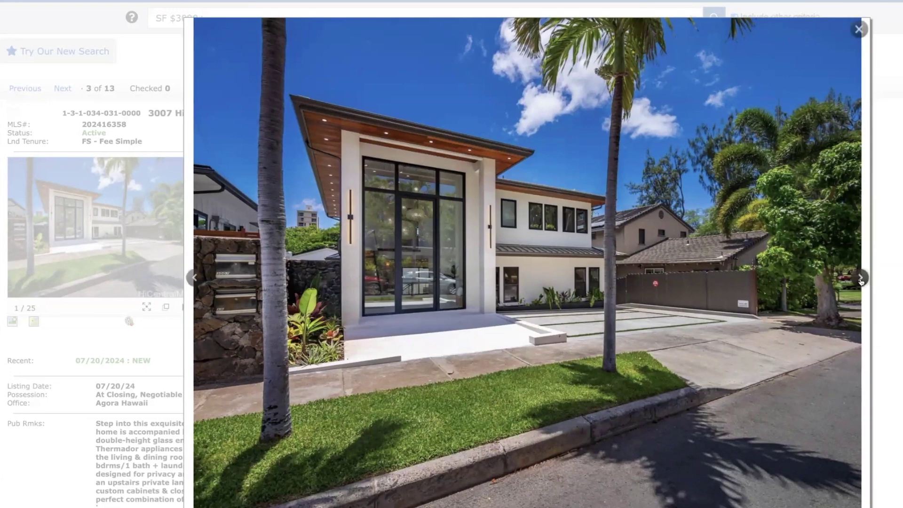
Step: Page through staircase, living, kitchen, pantry, island, bedroom, closet and bathroom photos
{"action": "left_click", "coordinate": [861, 280]}
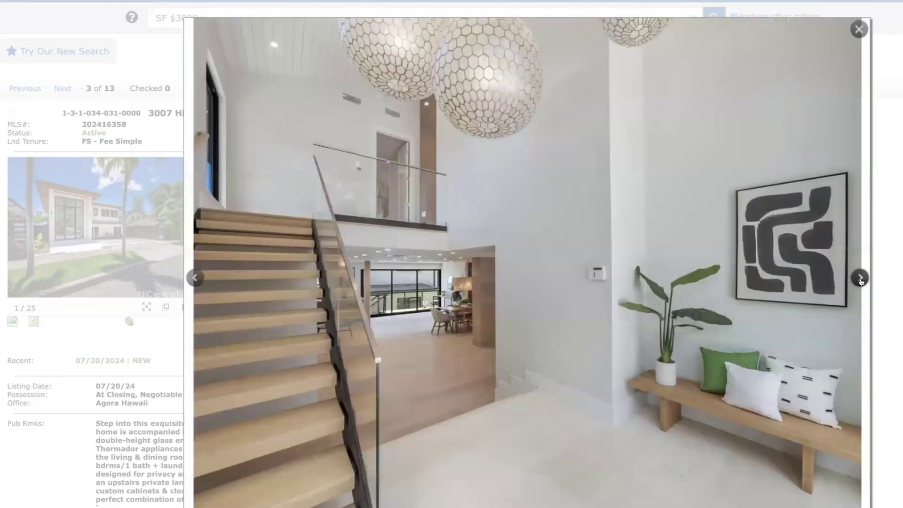
{"action": "left_click", "coordinate": [860, 280]}
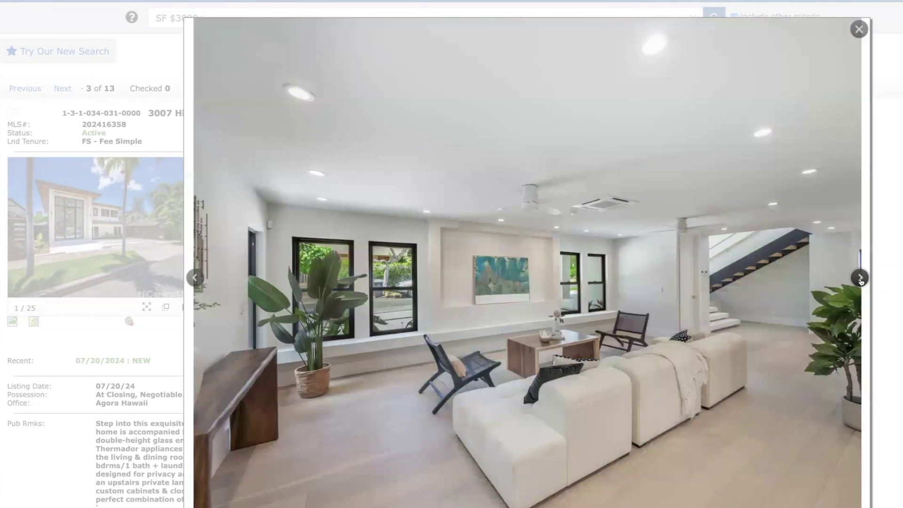
{"action": "left_click", "coordinate": [860, 279]}
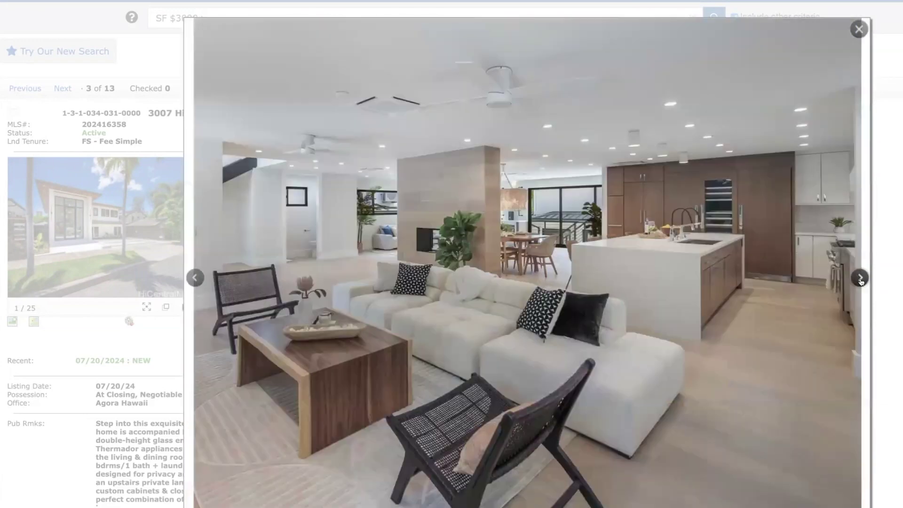
{"action": "left_click", "coordinate": [860, 280]}
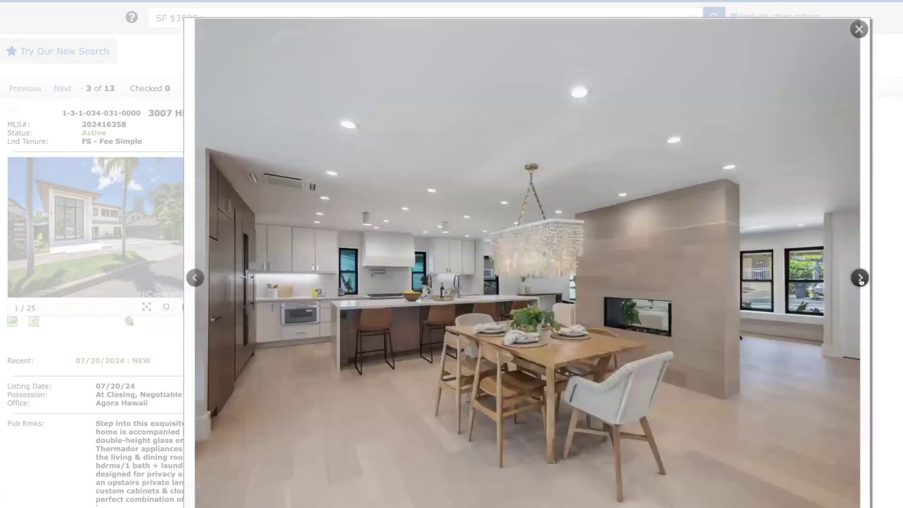
{"action": "left_click", "coordinate": [861, 280]}
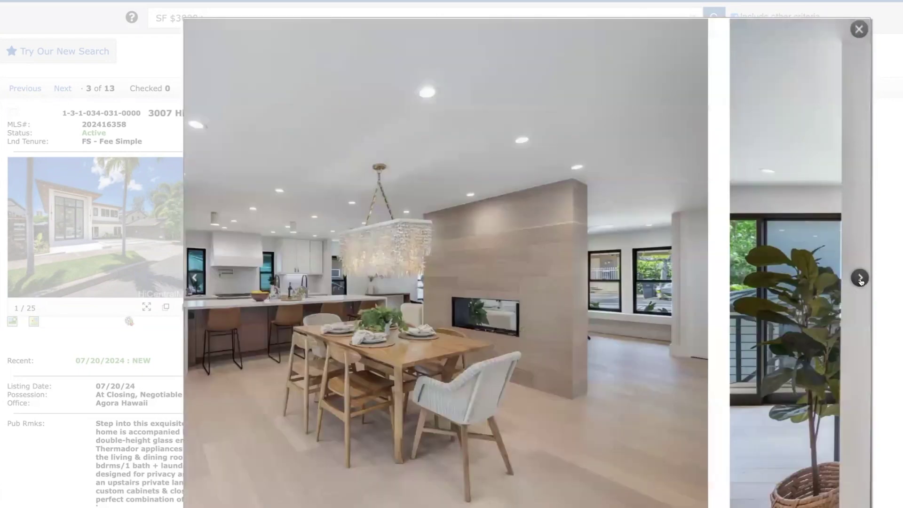
{"action": "left_click", "coordinate": [860, 279]}
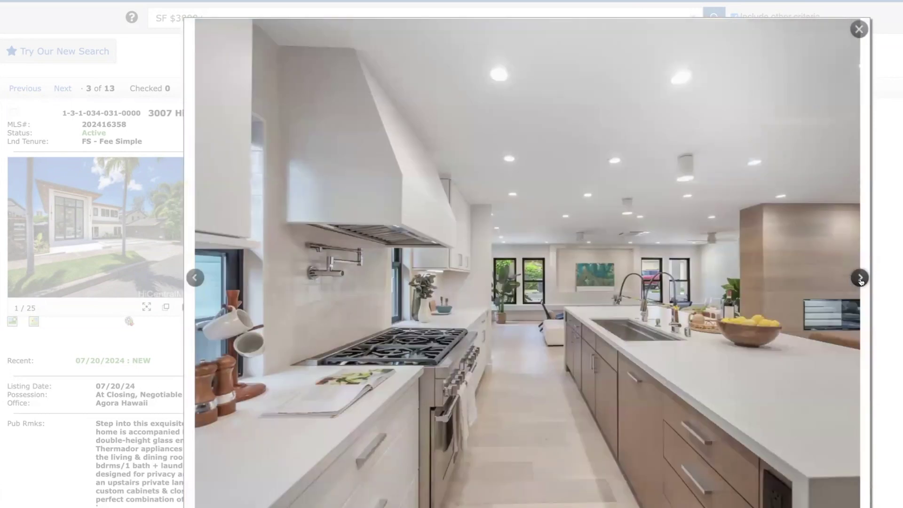
{"action": "left_click", "coordinate": [860, 279]}
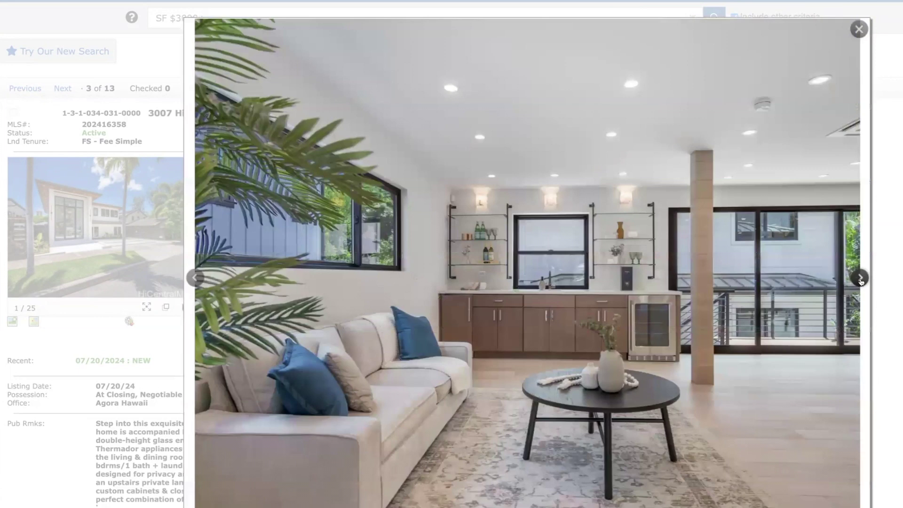
{"action": "left_click", "coordinate": [861, 280]}
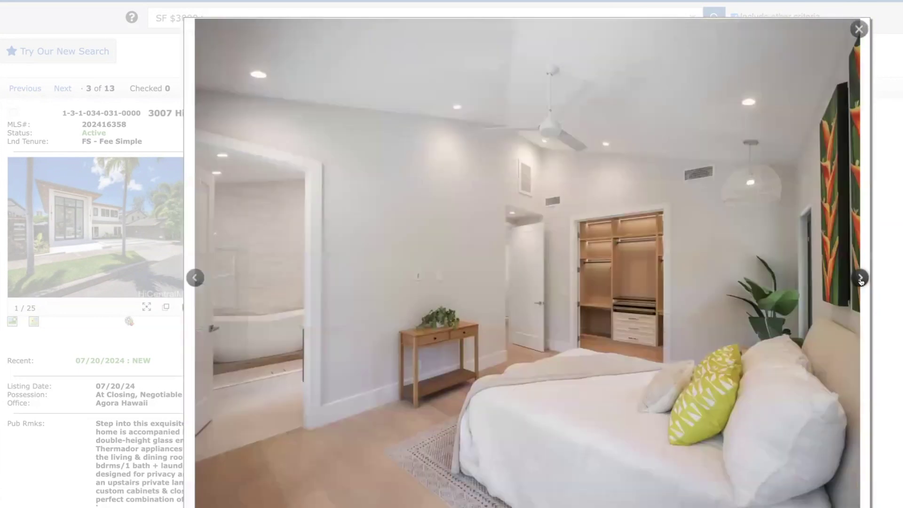
{"action": "left_click", "coordinate": [860, 280]}
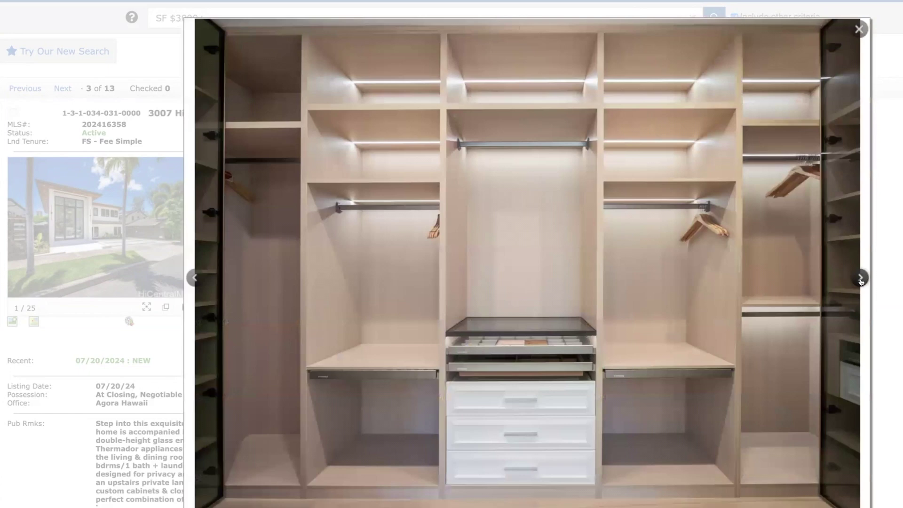
{"action": "left_click", "coordinate": [860, 280]}
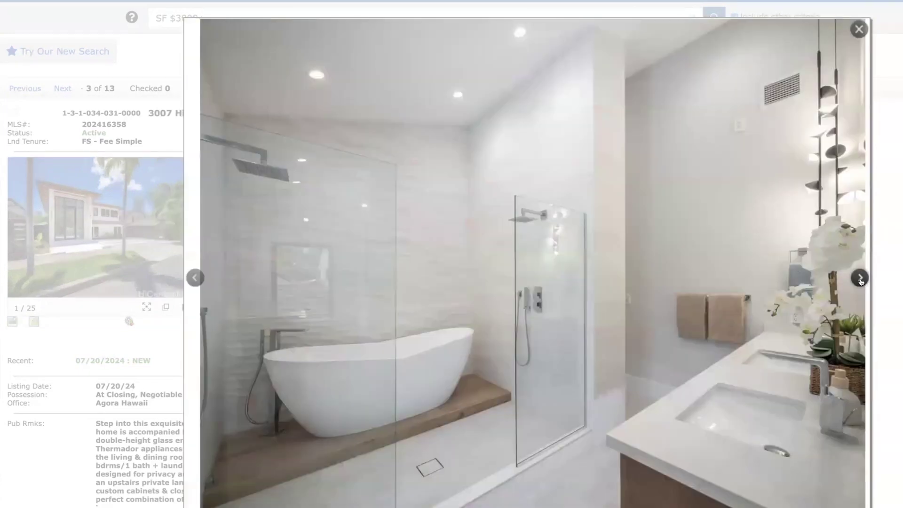
Step: View more bedrooms, den, exterior stairs and the second dwelling's rooms, then close the gallery
{"action": "left_click", "coordinate": [861, 281]}
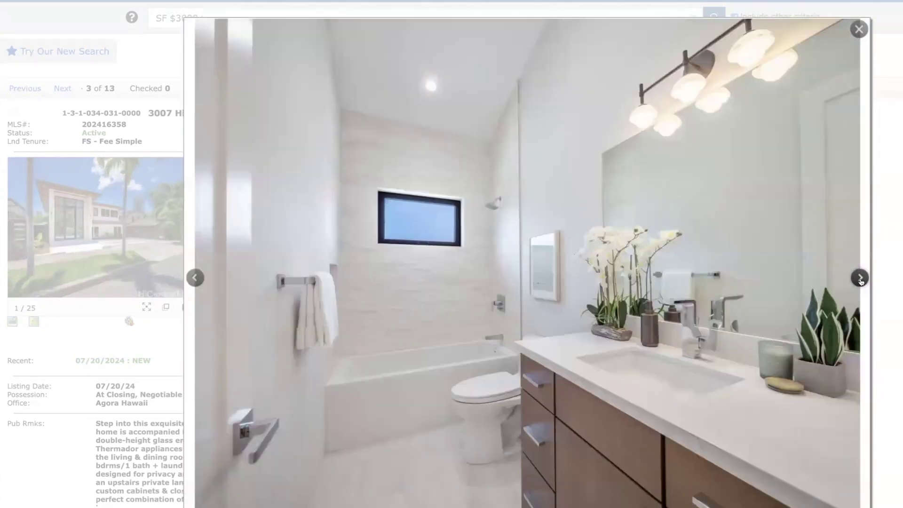
{"action": "left_click", "coordinate": [861, 280]}
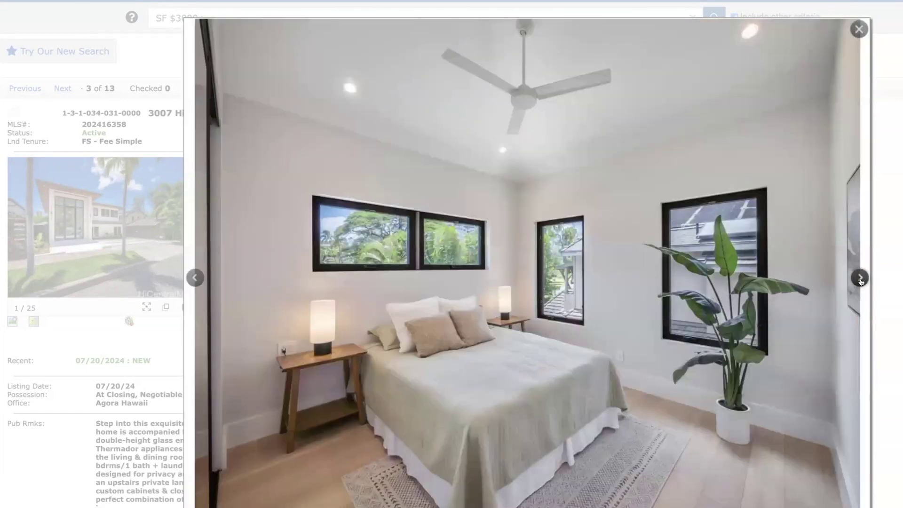
{"action": "left_click", "coordinate": [861, 280]}
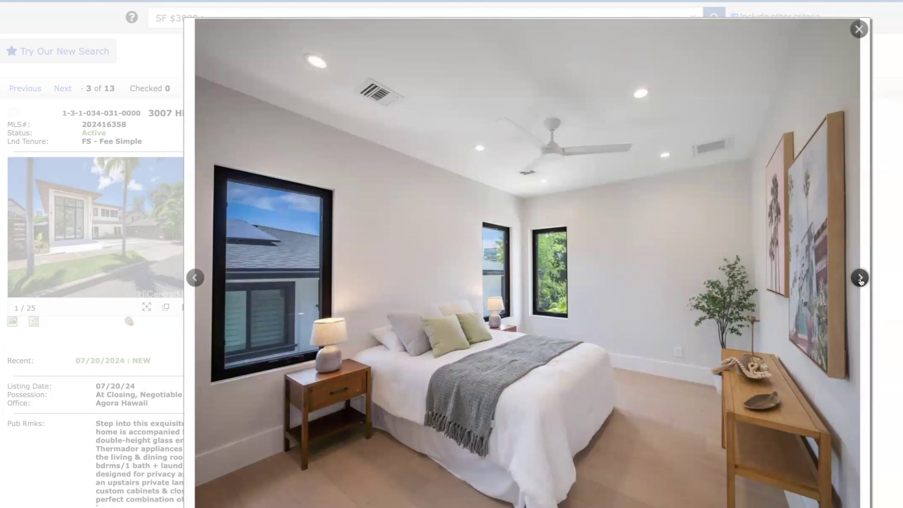
{"action": "left_click", "coordinate": [860, 280]}
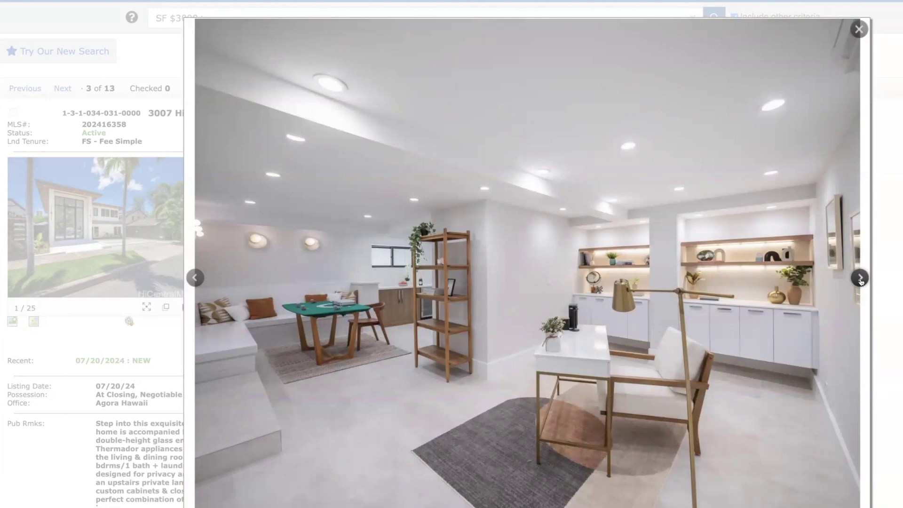
{"action": "left_click", "coordinate": [861, 280]}
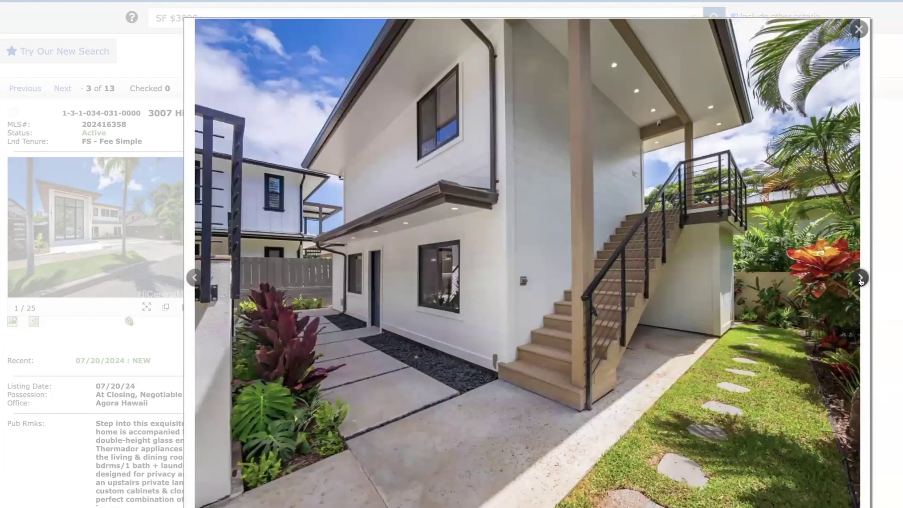
{"action": "left_click", "coordinate": [860, 279]}
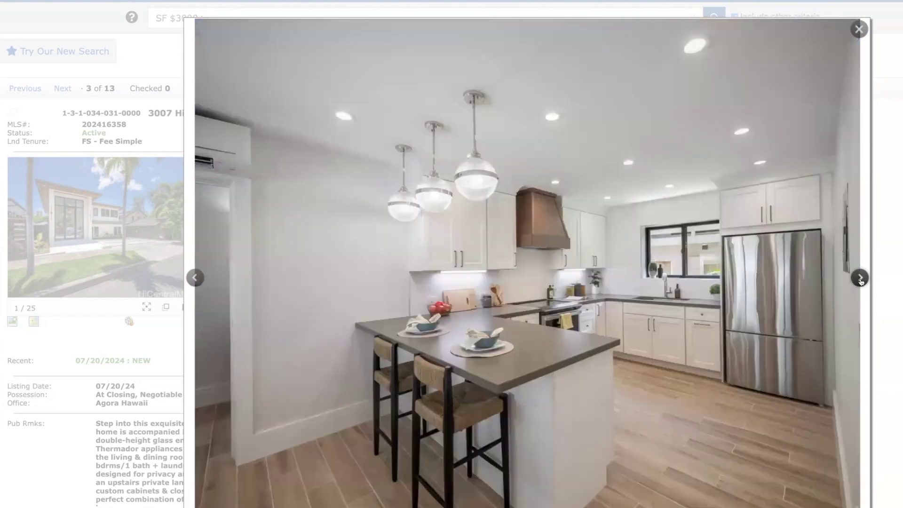
{"action": "left_click", "coordinate": [860, 279]}
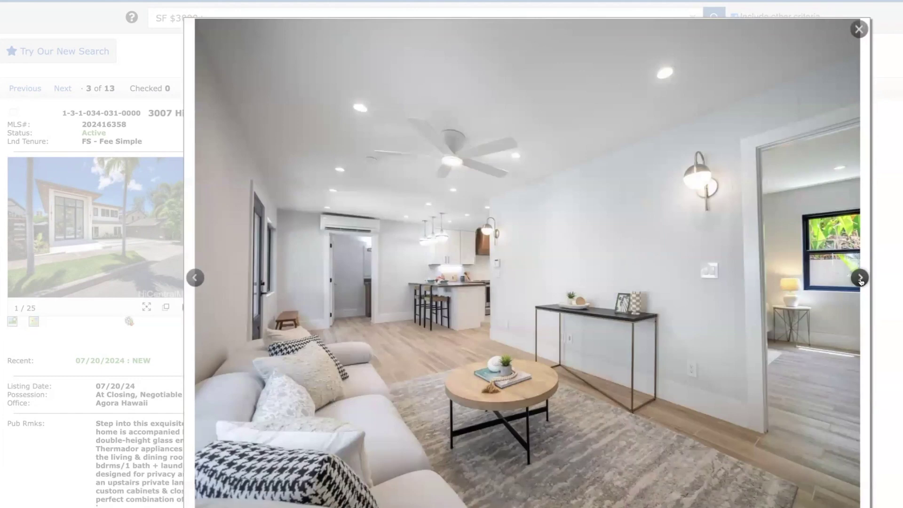
{"action": "left_click", "coordinate": [861, 280]}
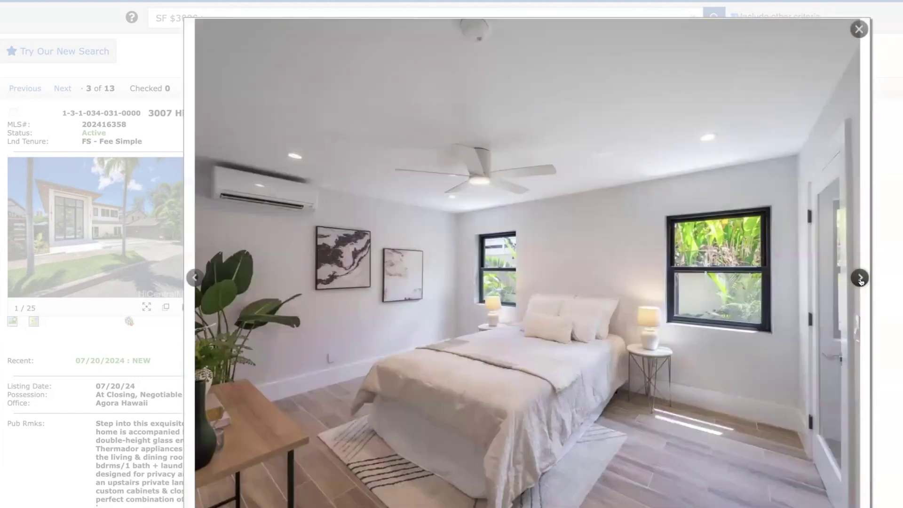
{"action": "left_click", "coordinate": [861, 279]}
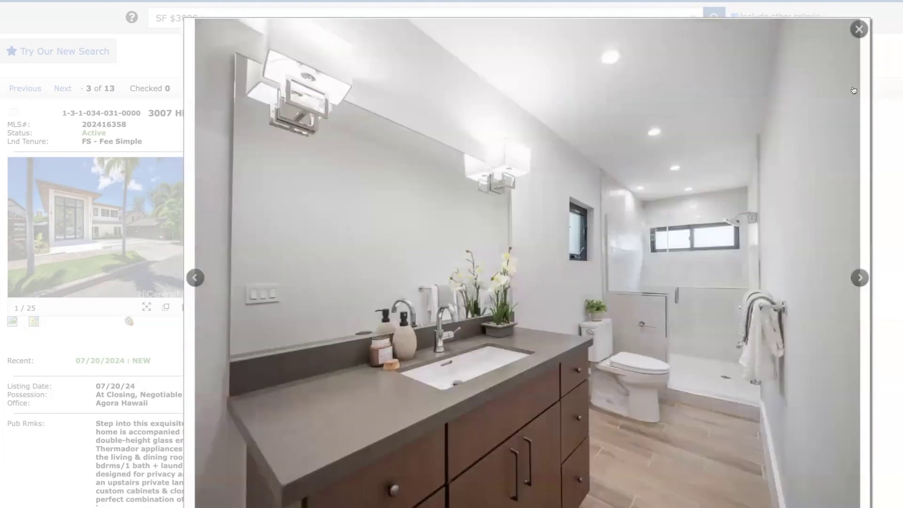
{"action": "left_click", "coordinate": [859, 28]}
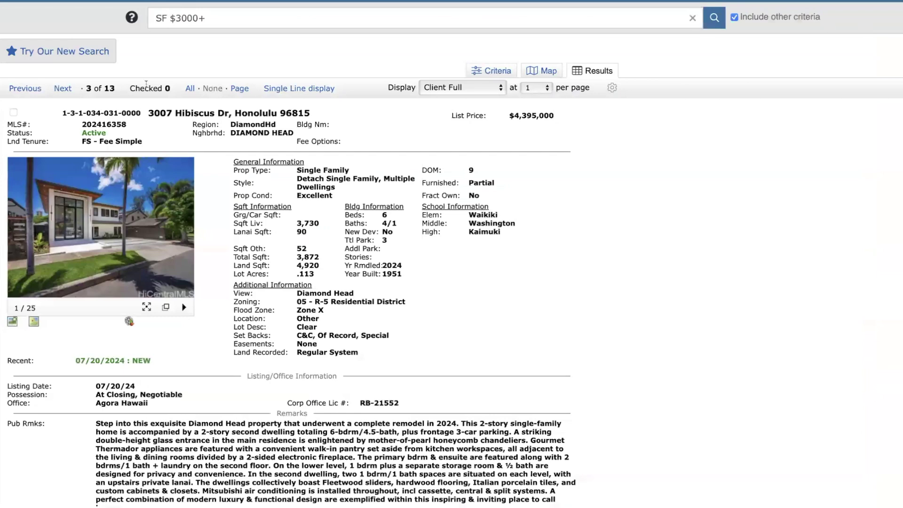
Step: Advance to result 4, 54-223 Kamehameha Hwy in Hauula at $4,449,000, and show its map
{"action": "left_click", "coordinate": [64, 89]}
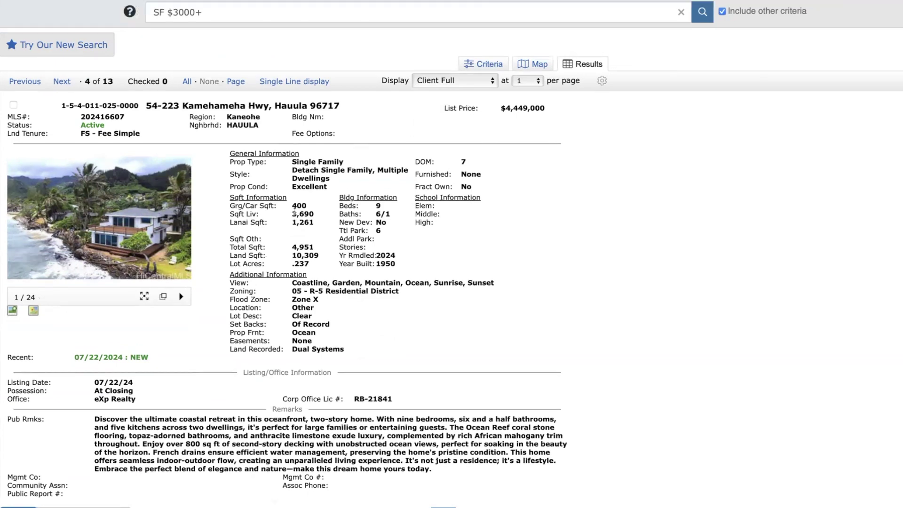
{"action": "scroll", "coordinate": [296, 212], "scroll_direction": "up", "scroll_amount": 1}
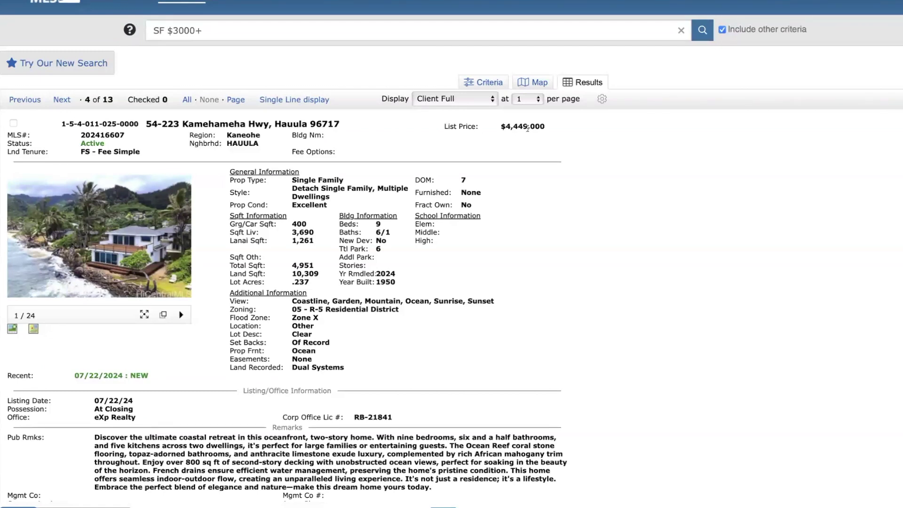
{"action": "left_click", "coordinate": [33, 330]}
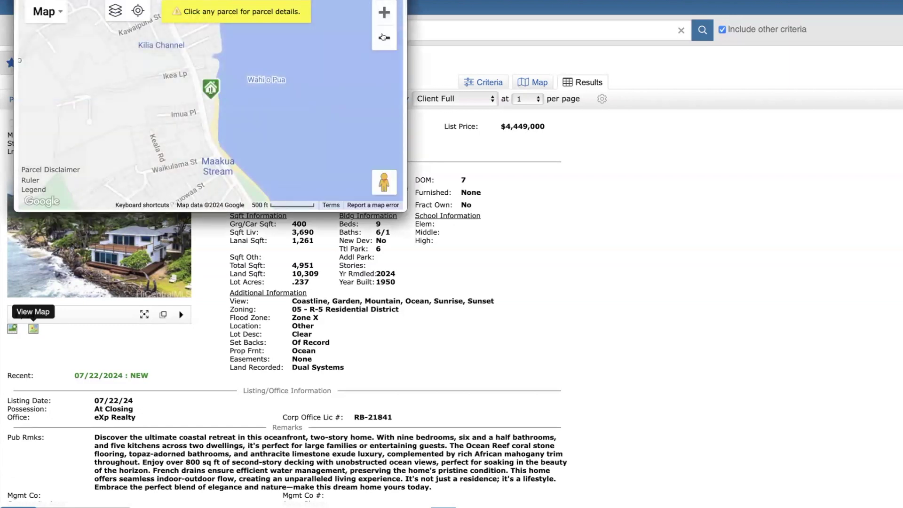
Step: Zoom the Hauula map out three levels to reveal Punaluu, then open its 24-photo gallery
{"action": "left_click", "coordinate": [384, 39]}
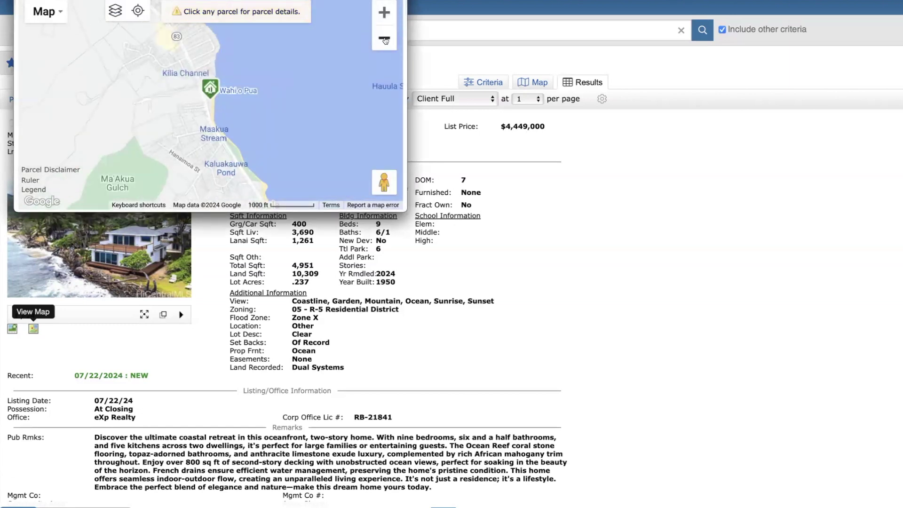
{"action": "left_click", "coordinate": [385, 39]}
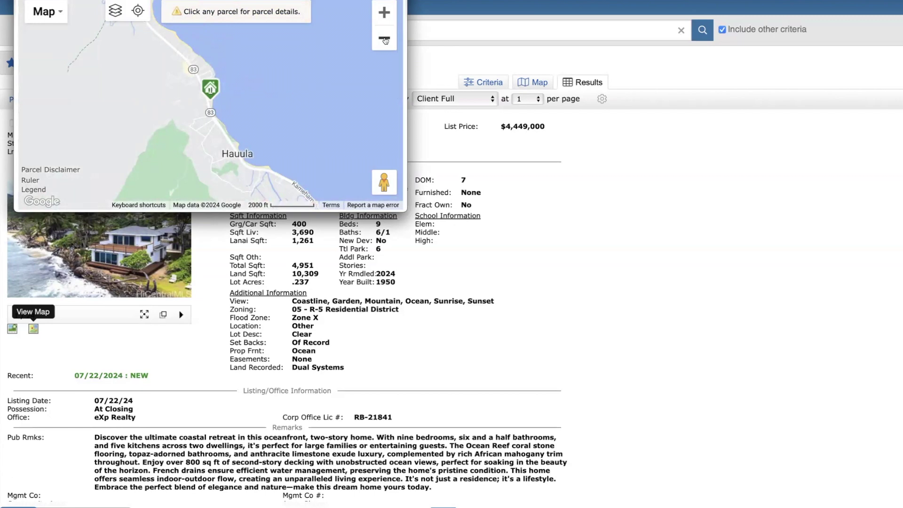
{"action": "left_click", "coordinate": [385, 39]}
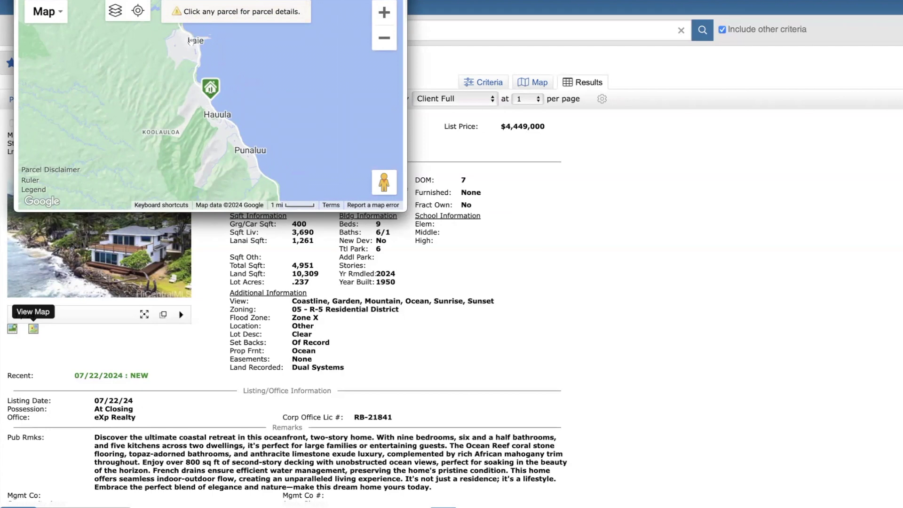
{"action": "left_click", "coordinate": [12, 316]}
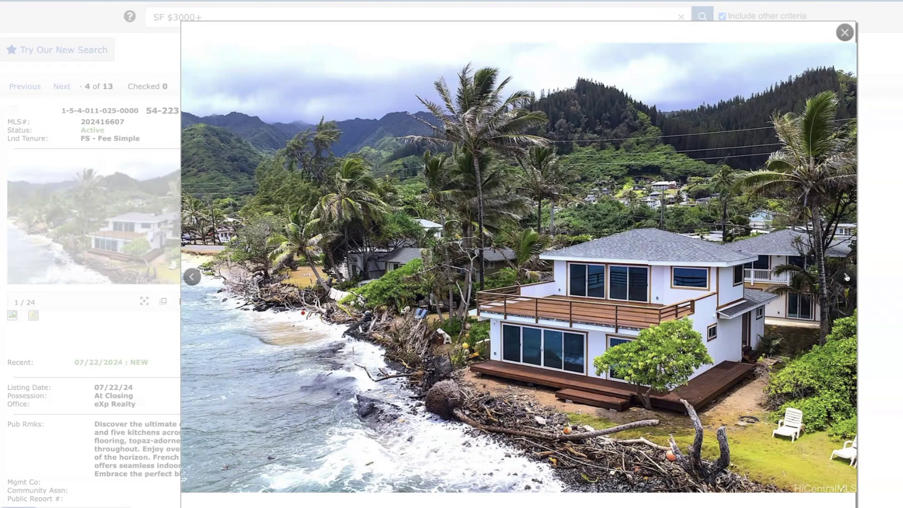
Step: Page through the Hauula deck, ocean view, open living area and bathroom photos
{"action": "left_click", "coordinate": [846, 278]}
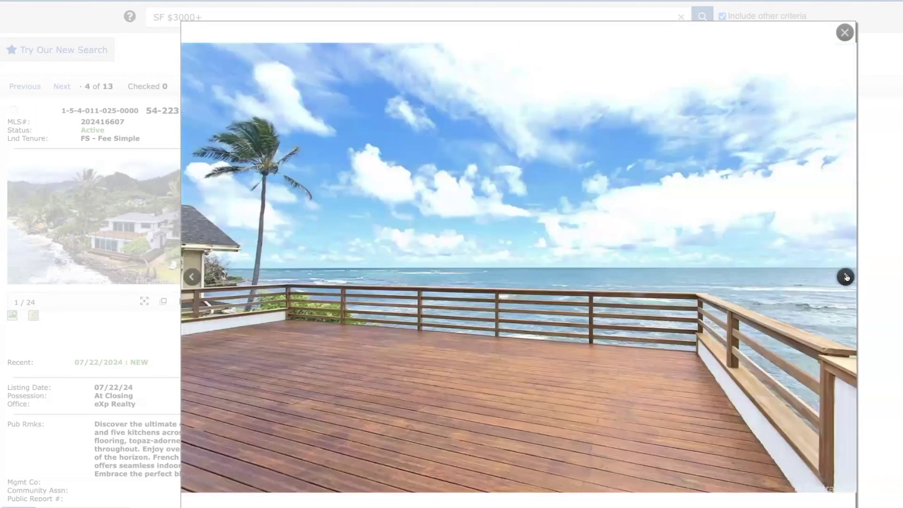
{"action": "left_click", "coordinate": [846, 277]}
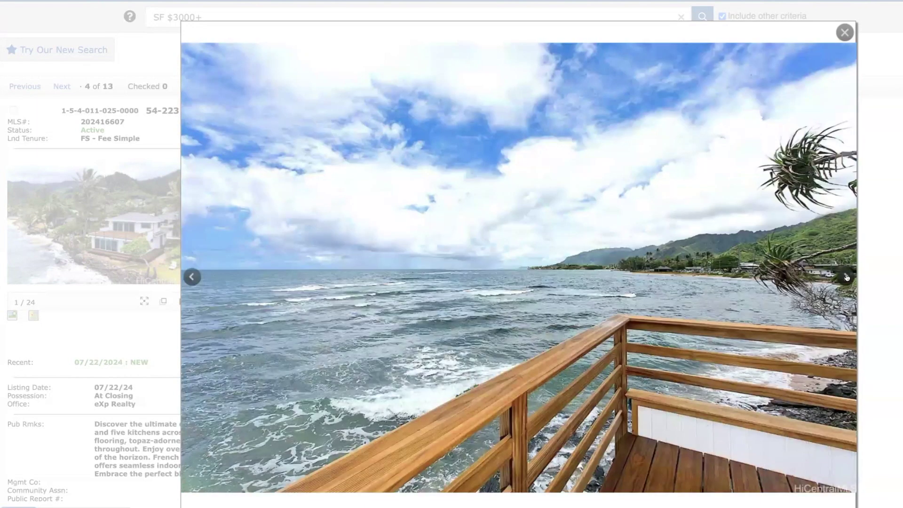
{"action": "left_click", "coordinate": [846, 278]}
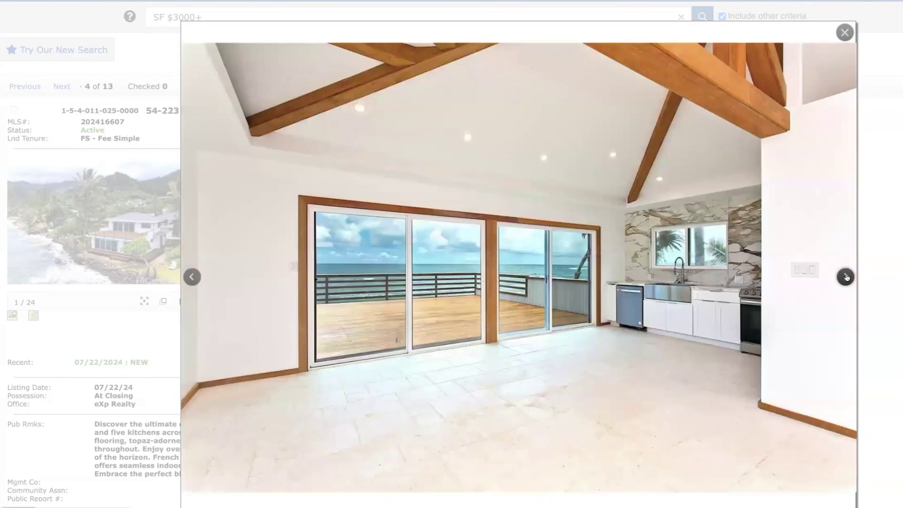
{"action": "left_click", "coordinate": [846, 278]}
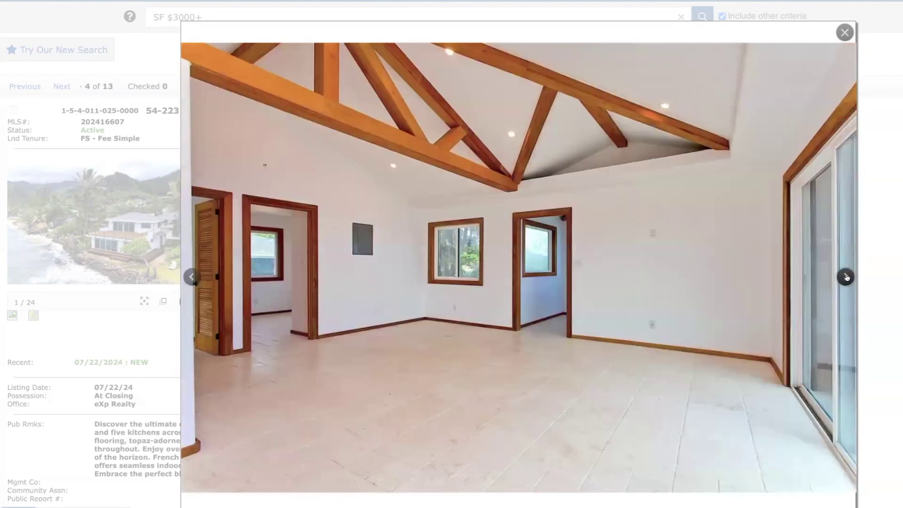
{"action": "left_click", "coordinate": [846, 278]}
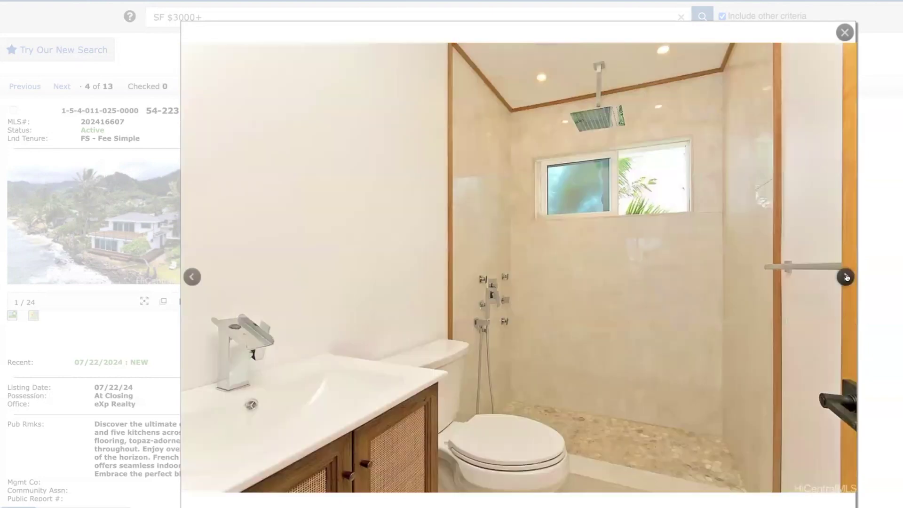
{"action": "left_click", "coordinate": [846, 277]}
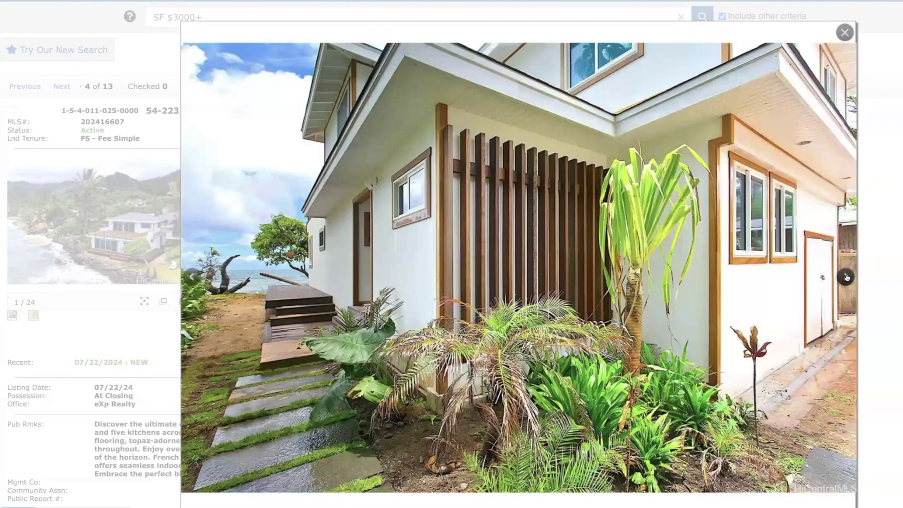
{"action": "left_click", "coordinate": [847, 278]}
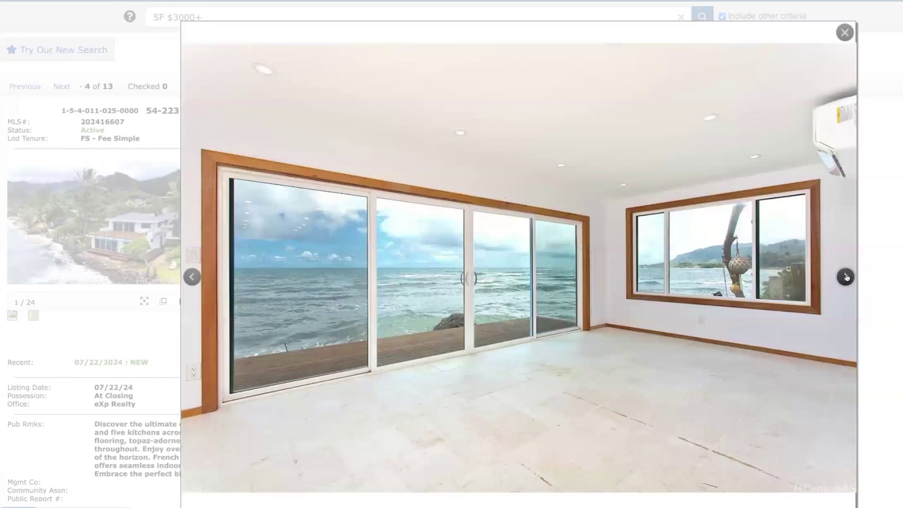
Step: Continue through the kitchen and oceanfront deck photos to the later gallery images
{"action": "left_click", "coordinate": [847, 278]}
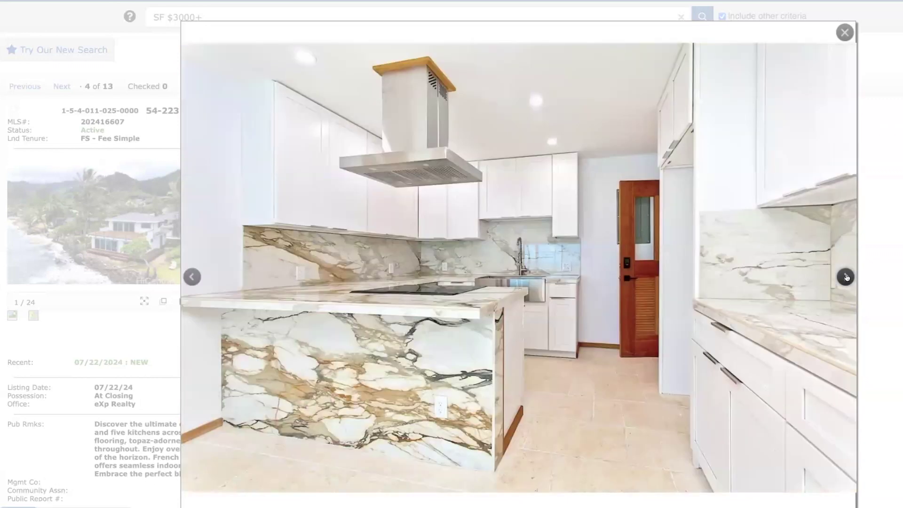
{"action": "left_click", "coordinate": [846, 277]}
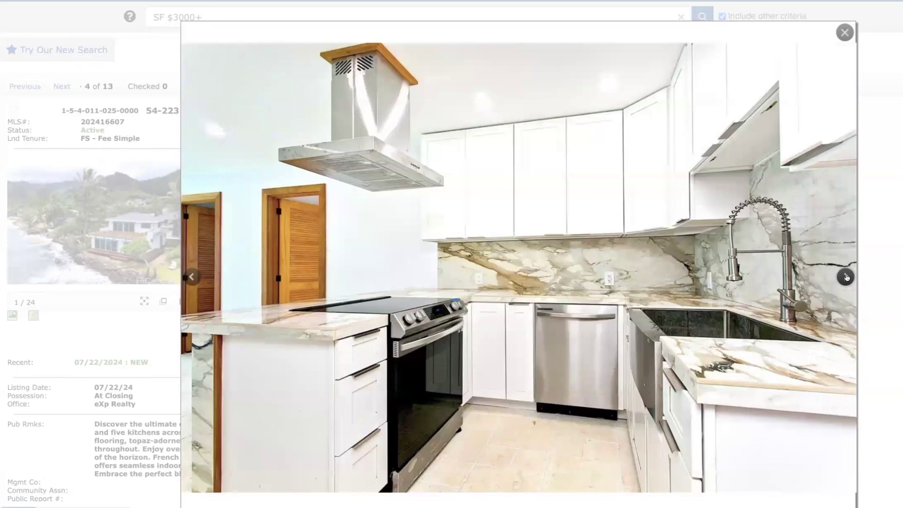
{"action": "left_click", "coordinate": [847, 277]}
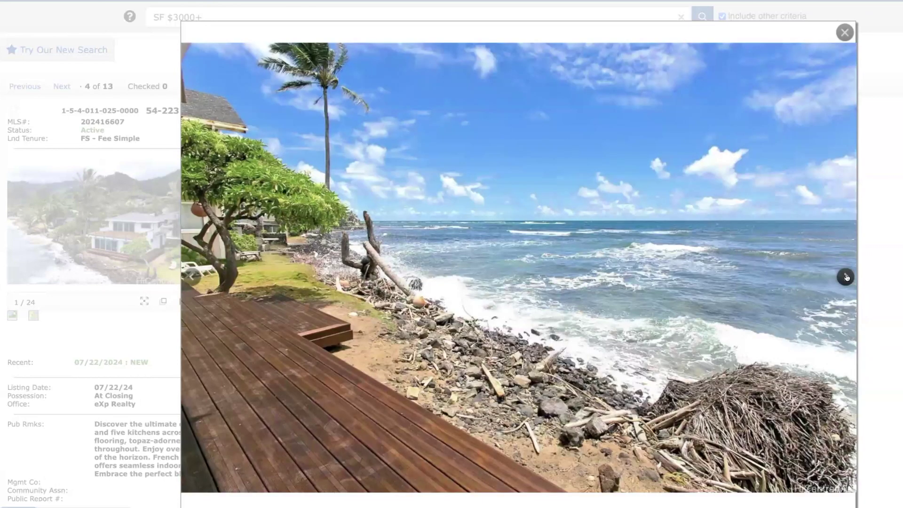
{"action": "left_click", "coordinate": [846, 277]}
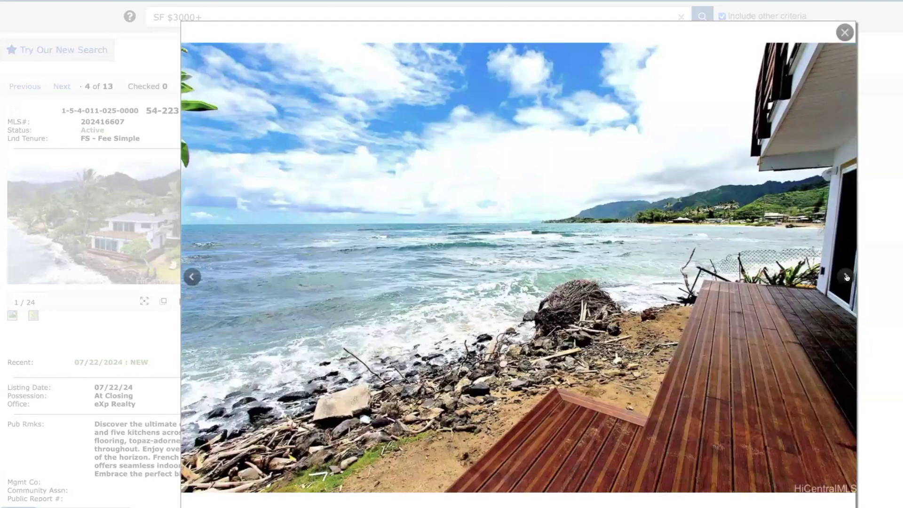
{"action": "left_click", "coordinate": [846, 277]}
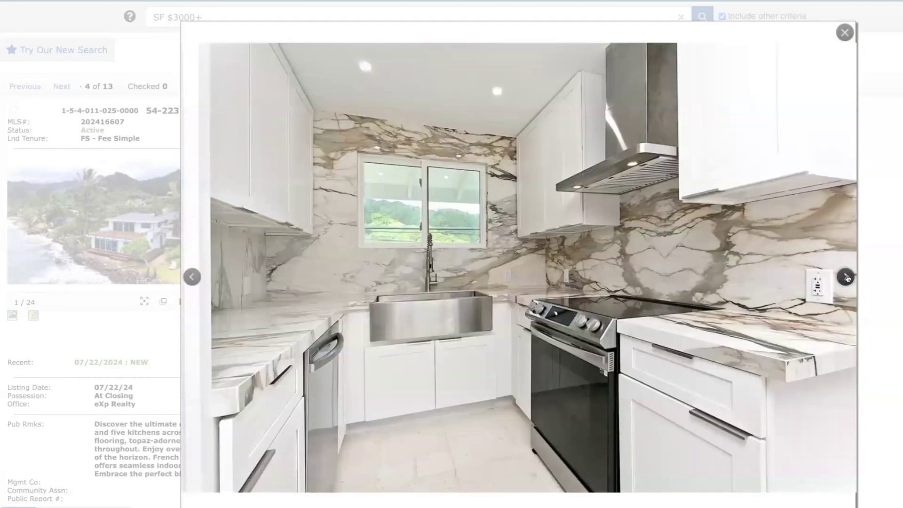
{"action": "left_click", "coordinate": [846, 277]}
{"action": "left_click", "coordinate": [846, 33]}
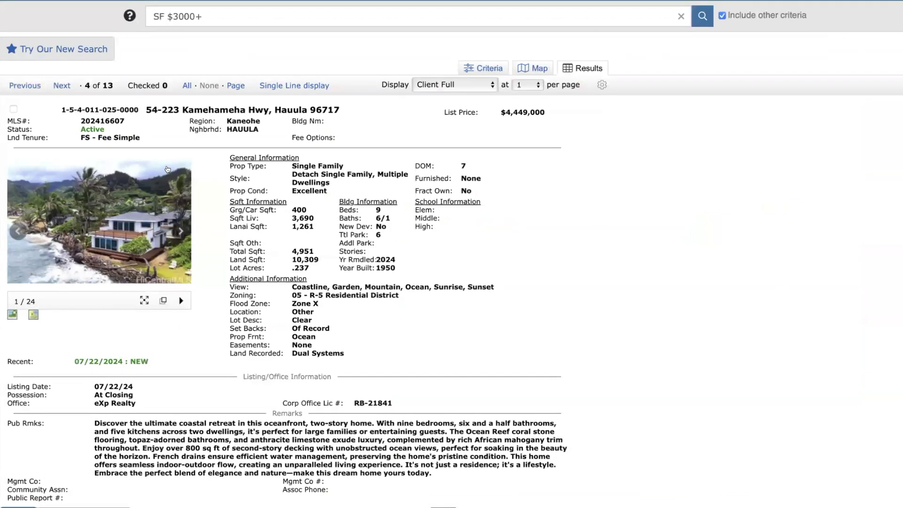
{"action": "left_click", "coordinate": [61, 84]}
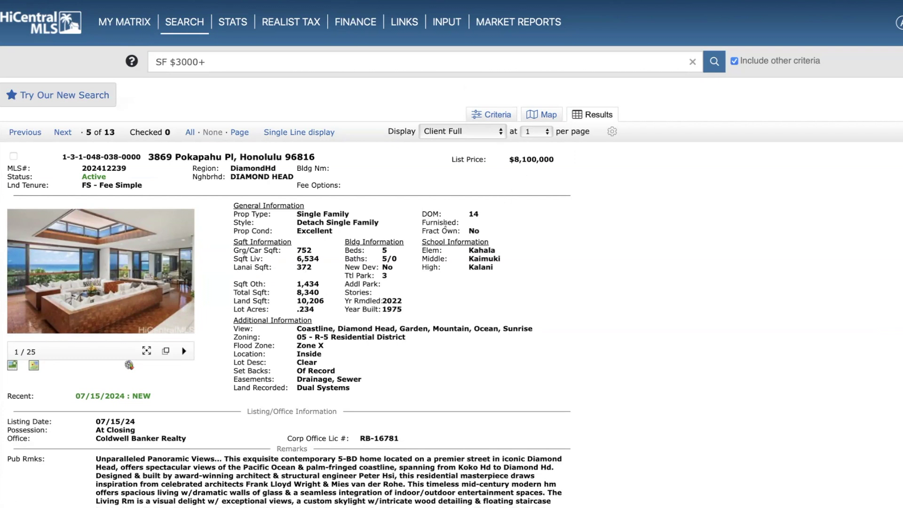
{"action": "left_click", "coordinate": [33, 366]}
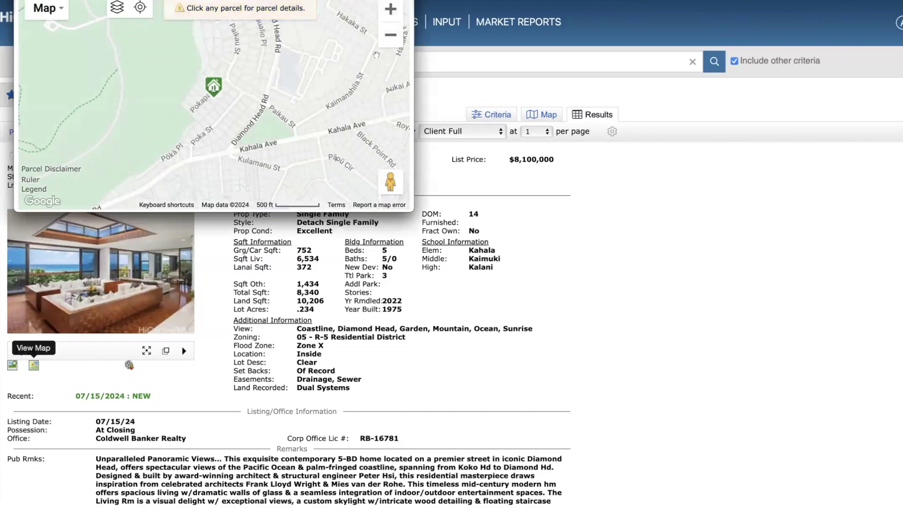
{"action": "left_click", "coordinate": [392, 37]}
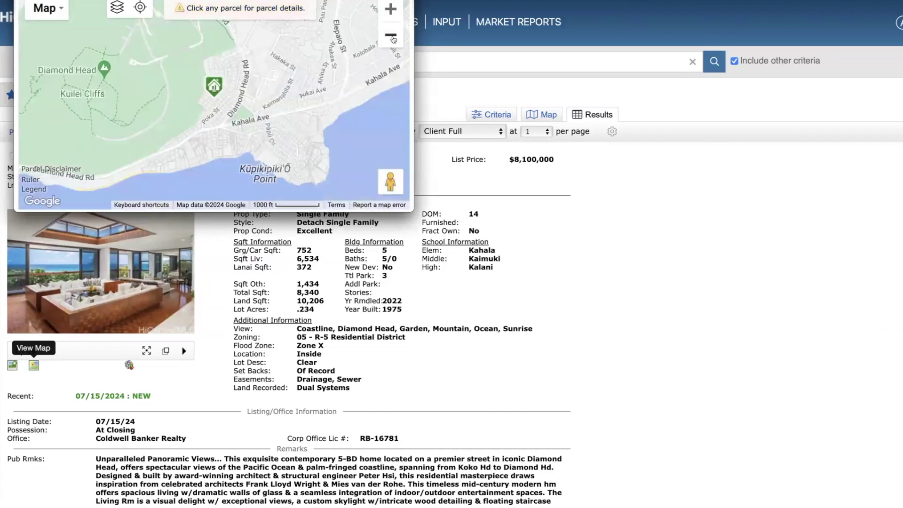
{"action": "left_click", "coordinate": [391, 37]}
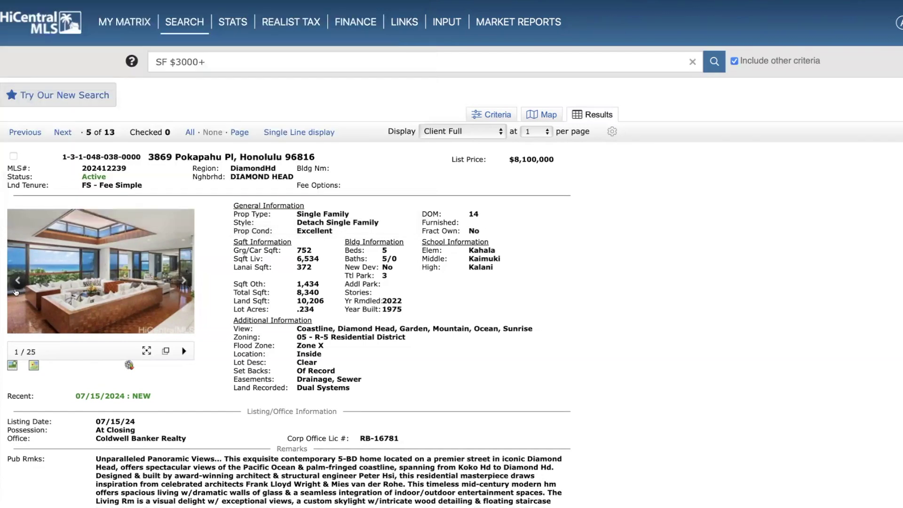
{"action": "left_click", "coordinate": [13, 366]}
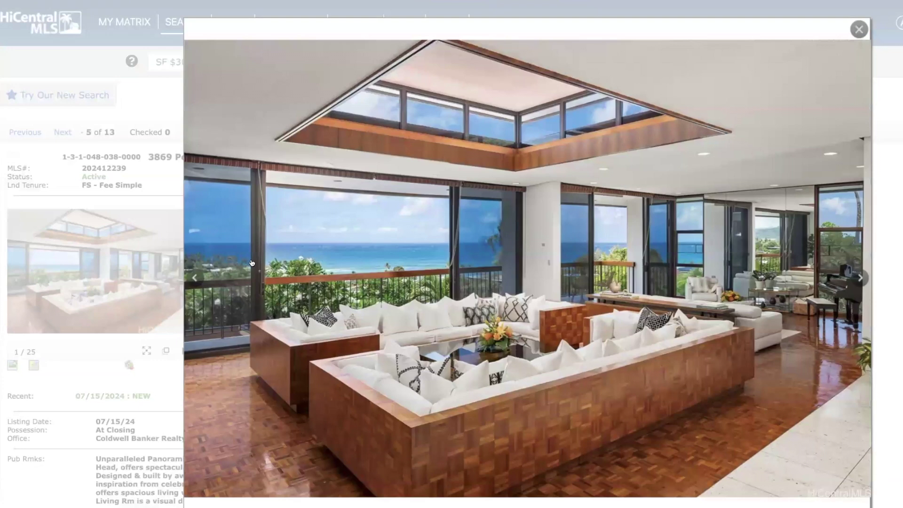
Step: Page through the Pokapahu Pl courtyard, staircase, piano and sunken living room photos
{"action": "left_click", "coordinate": [862, 279]}
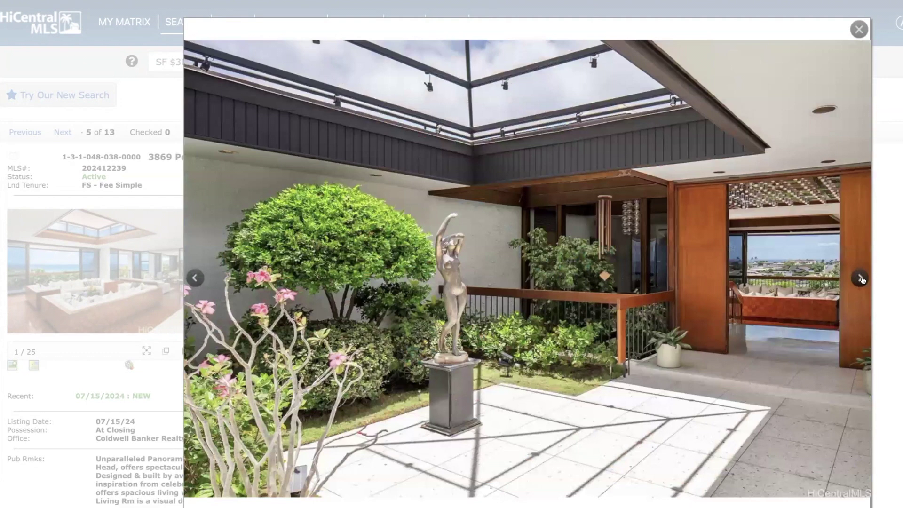
{"action": "left_click", "coordinate": [862, 279]}
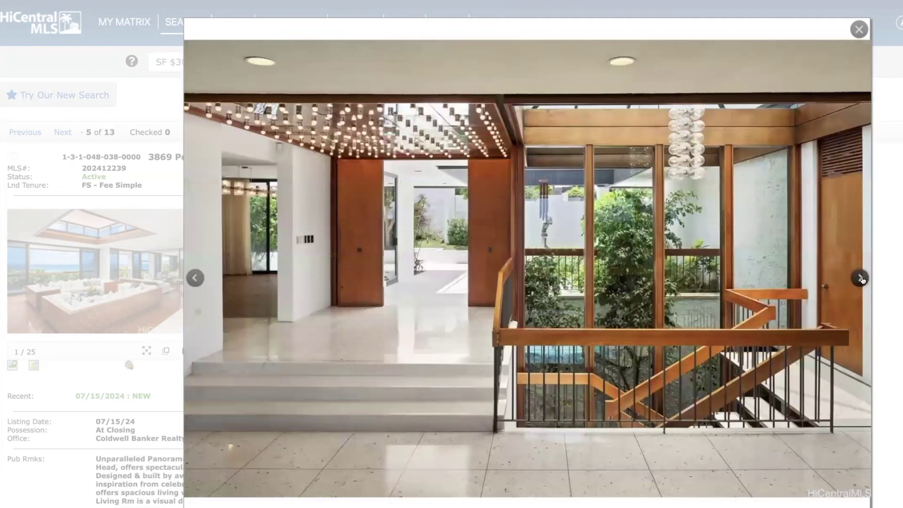
{"action": "left_click", "coordinate": [862, 280]}
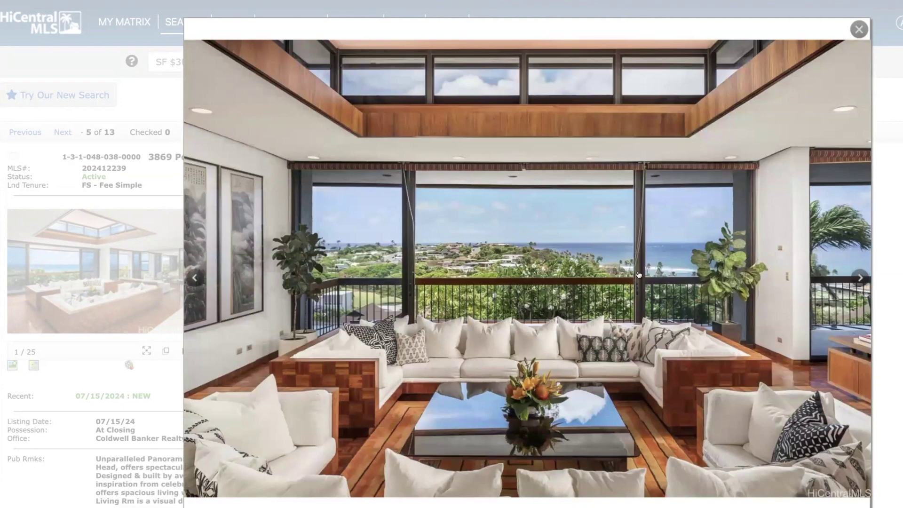
{"action": "left_click", "coordinate": [862, 279]}
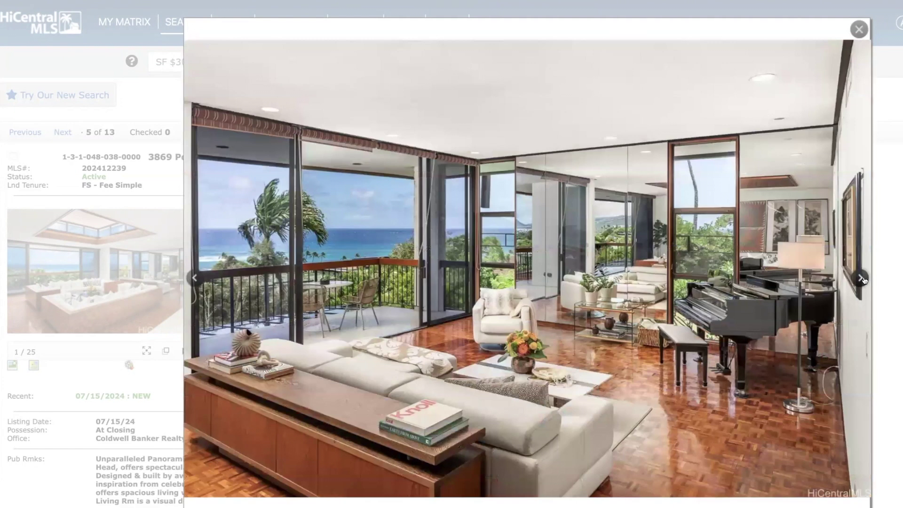
{"action": "left_click", "coordinate": [861, 280]}
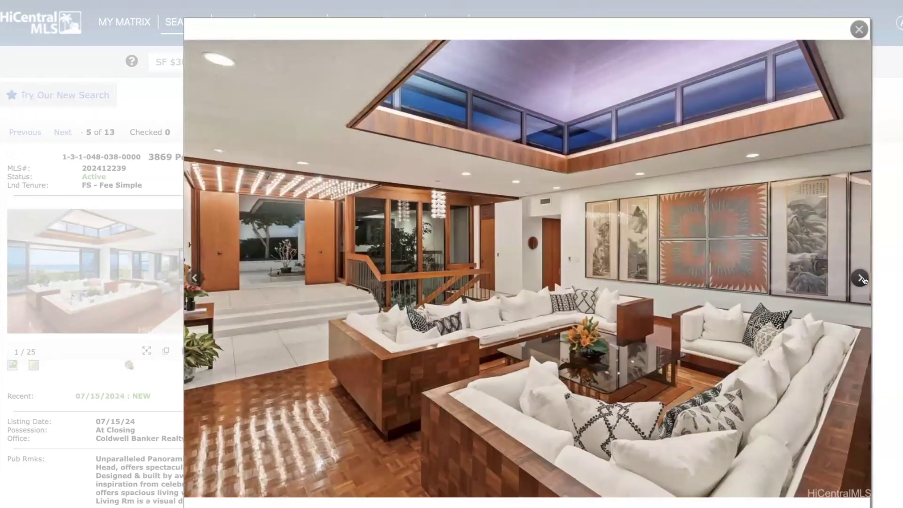
{"action": "left_click", "coordinate": [862, 279]}
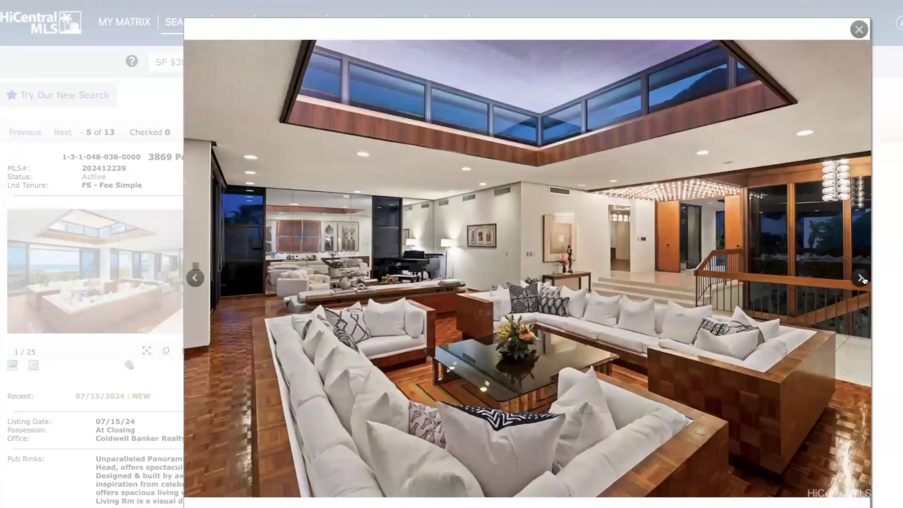
{"action": "left_click", "coordinate": [862, 279]}
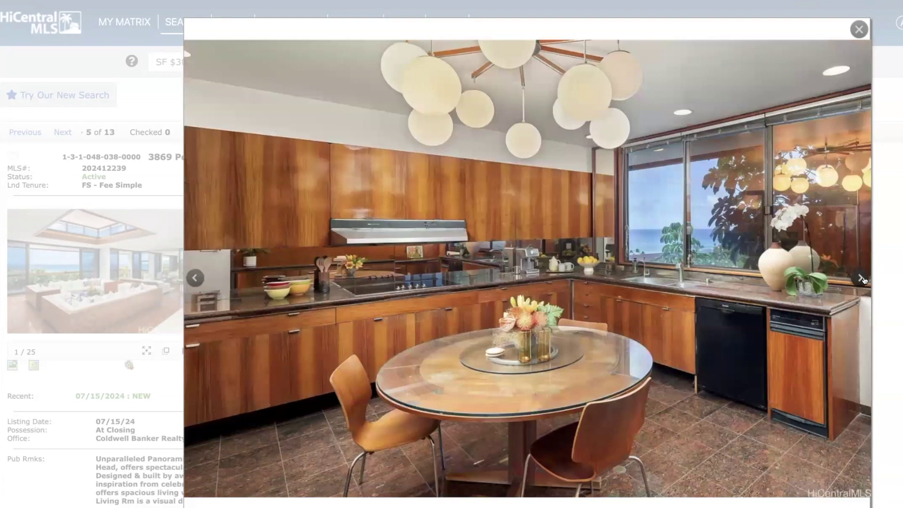
{"action": "left_click", "coordinate": [862, 280]}
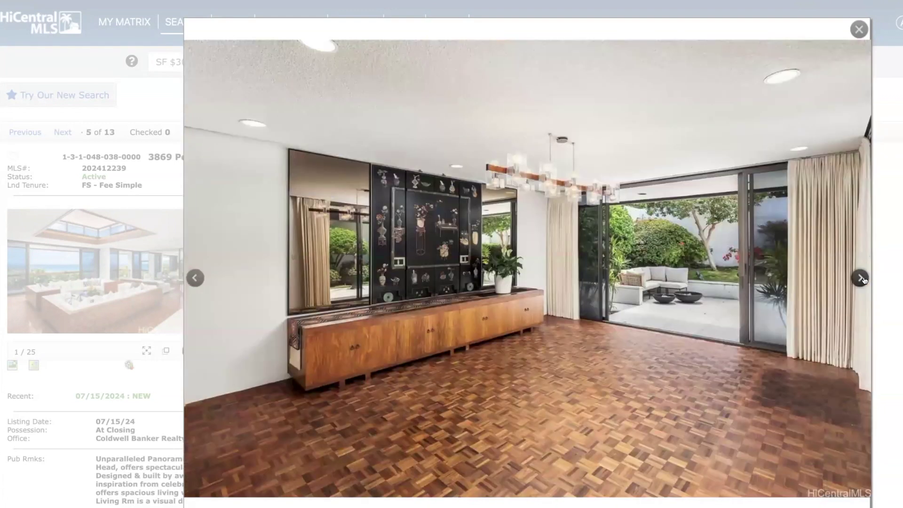
{"action": "left_click", "coordinate": [863, 280]}
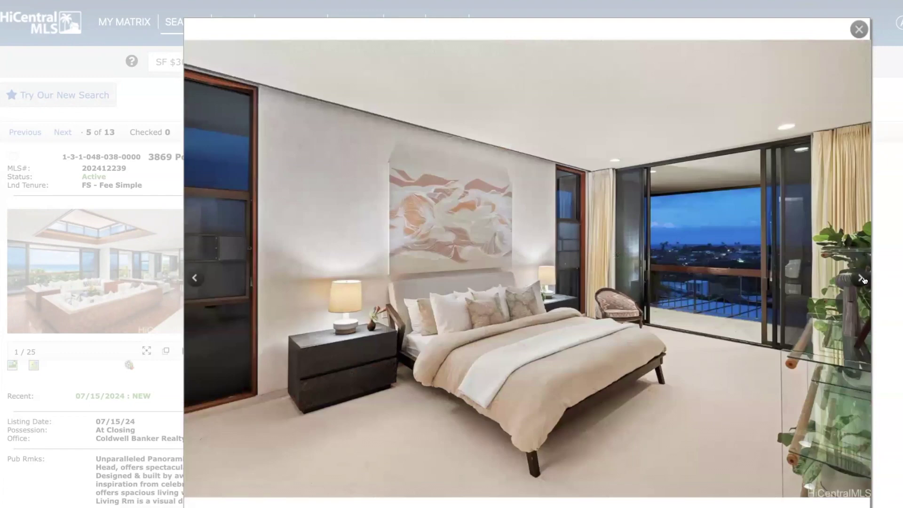
{"action": "left_click", "coordinate": [862, 280]}
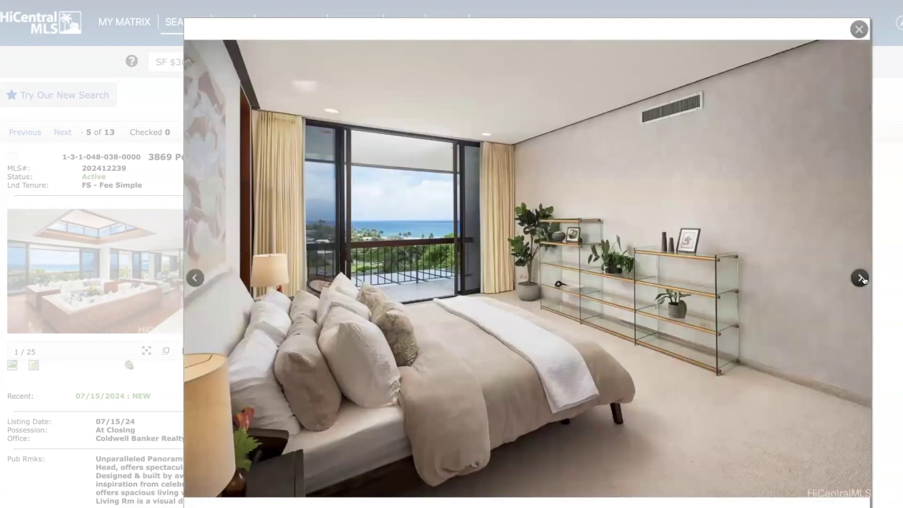
{"action": "left_click", "coordinate": [863, 279]}
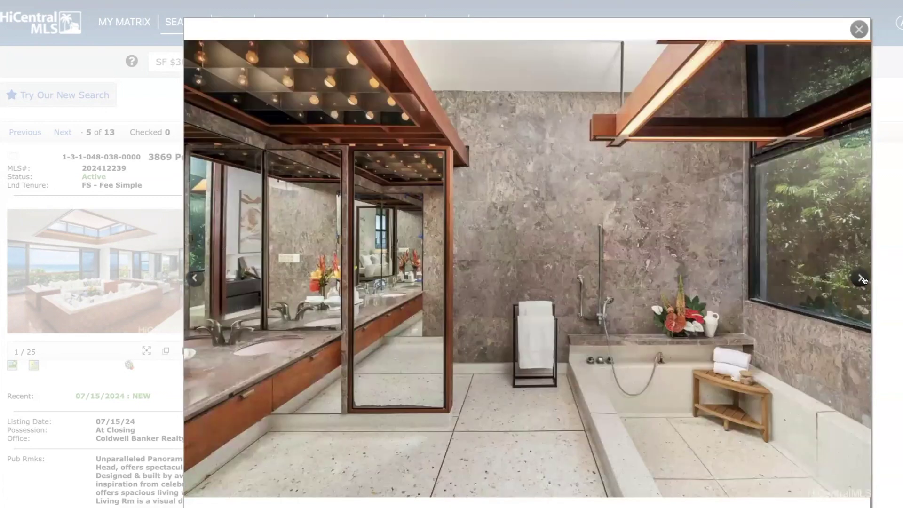
{"action": "left_click", "coordinate": [863, 280]}
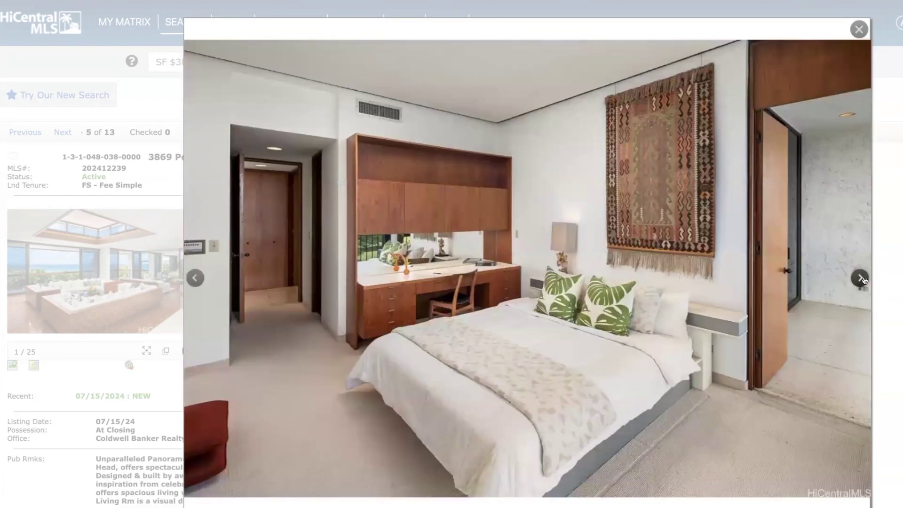
{"action": "left_click", "coordinate": [862, 279]}
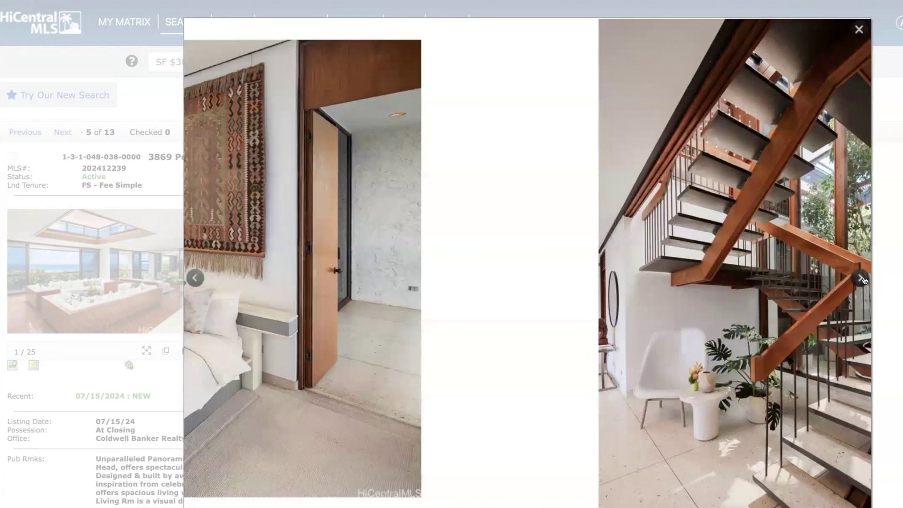
{"action": "left_click", "coordinate": [863, 280]}
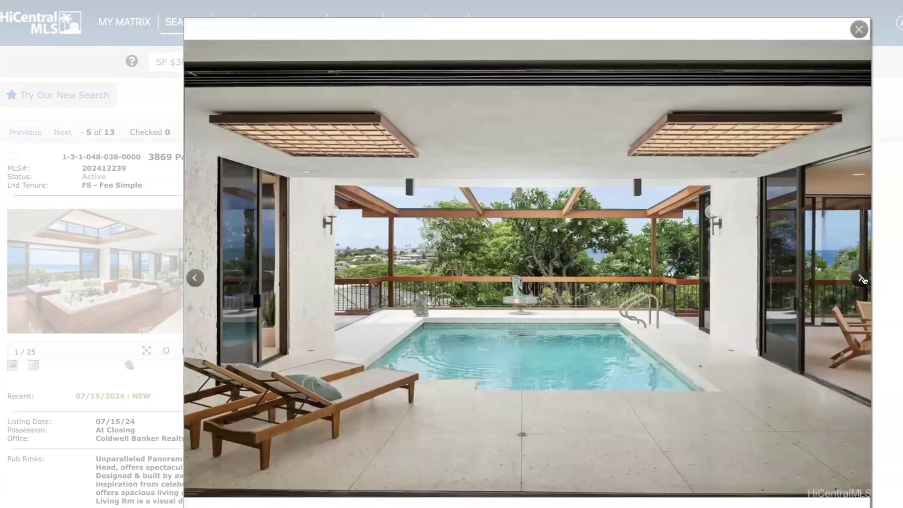
{"action": "left_click", "coordinate": [862, 279]}
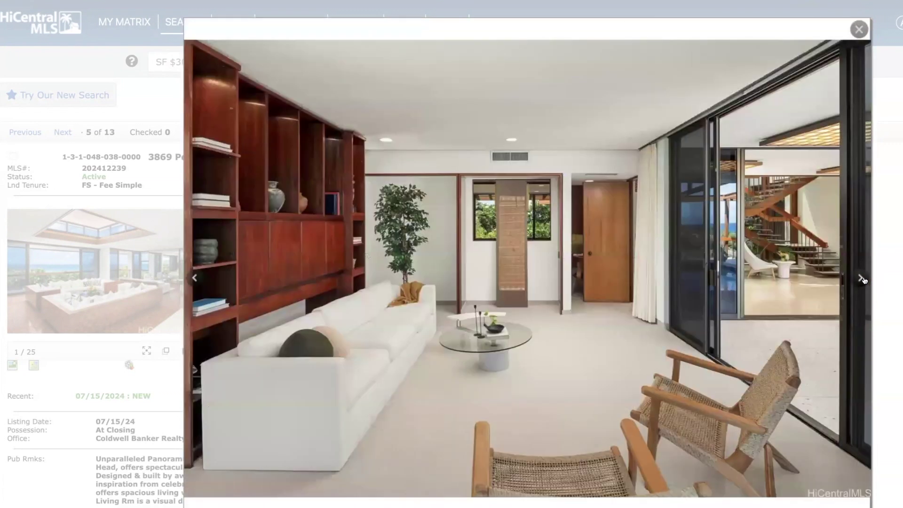
{"action": "left_click", "coordinate": [859, 28]}
{"action": "left_click", "coordinate": [62, 132]}
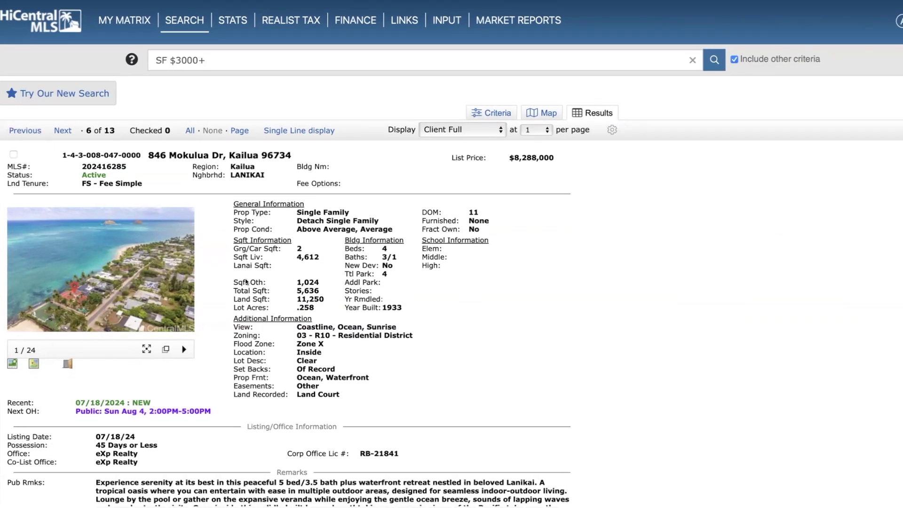
{"action": "left_click", "coordinate": [33, 364]}
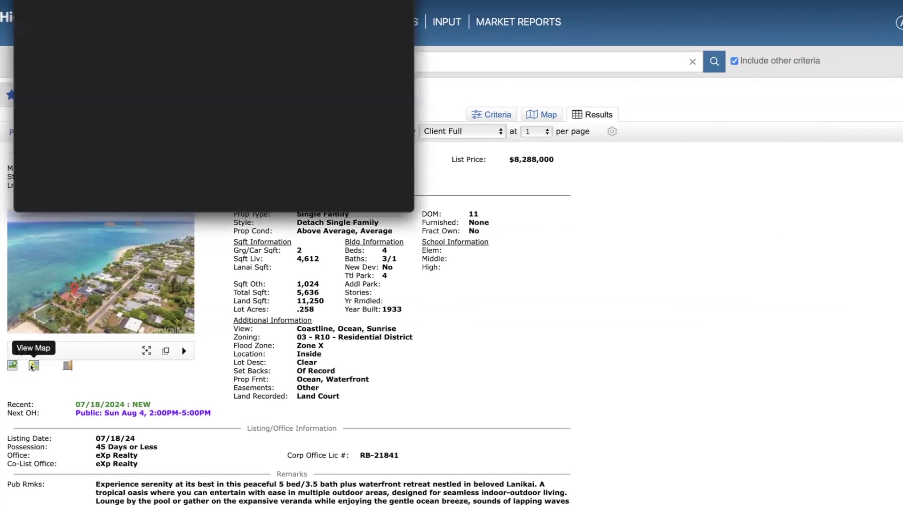
{"action": "scroll", "coordinate": [92, 279], "scroll_direction": "down", "scroll_amount": 1}
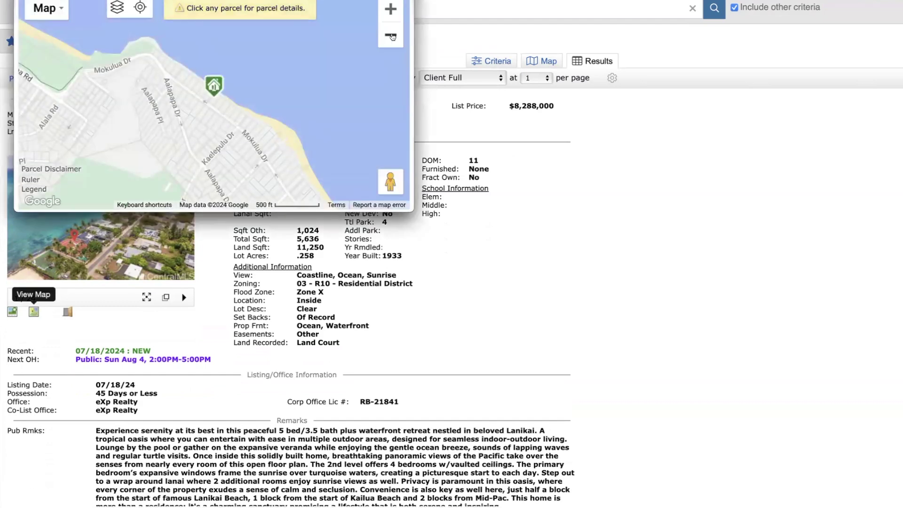
{"action": "left_click", "coordinate": [394, 37]}
{"action": "left_click", "coordinate": [393, 37]}
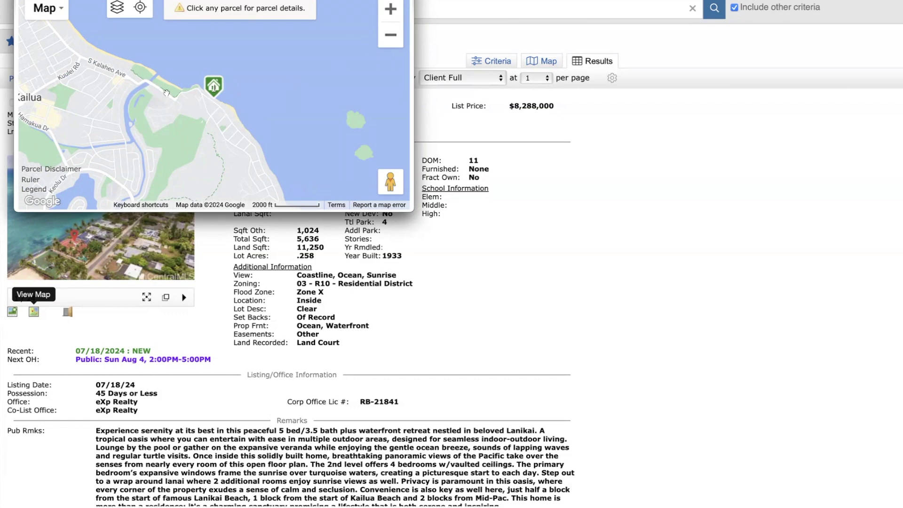
{"action": "left_click", "coordinate": [390, 34]}
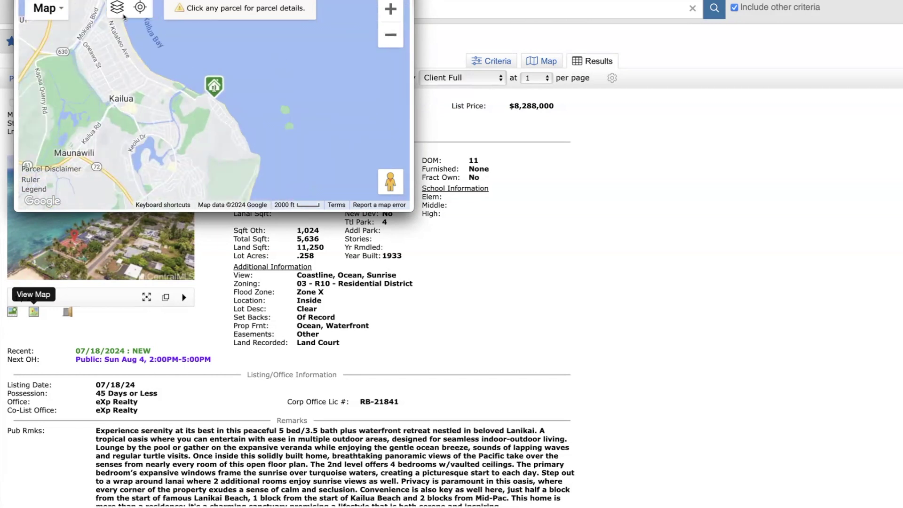
{"action": "left_click", "coordinate": [12, 312]}
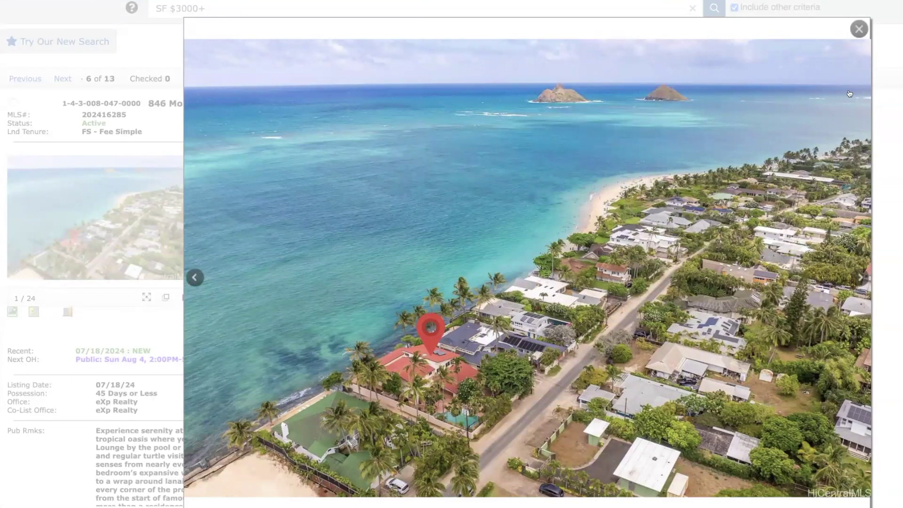
Step: Page through the living-room, dining-room, pool, covered lanai and hot-tub courtyard photos
{"action": "left_click", "coordinate": [858, 278]}
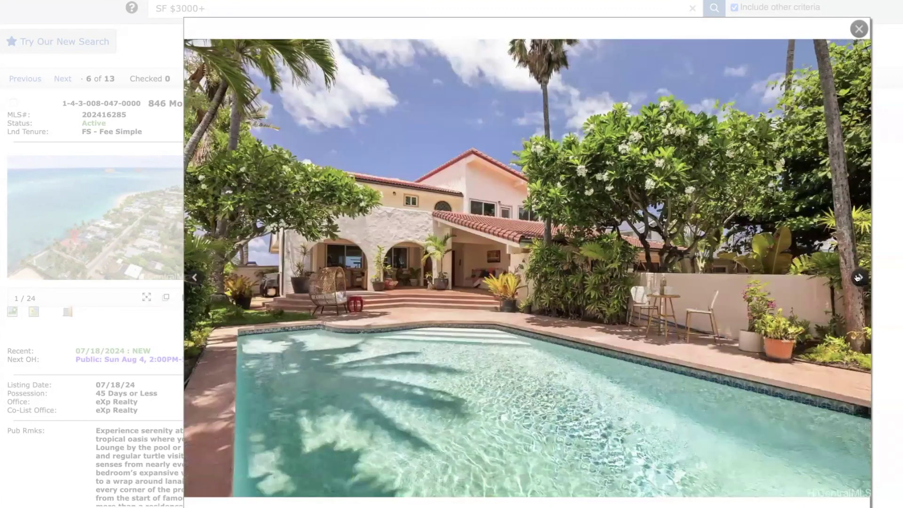
{"action": "left_click", "coordinate": [858, 279]}
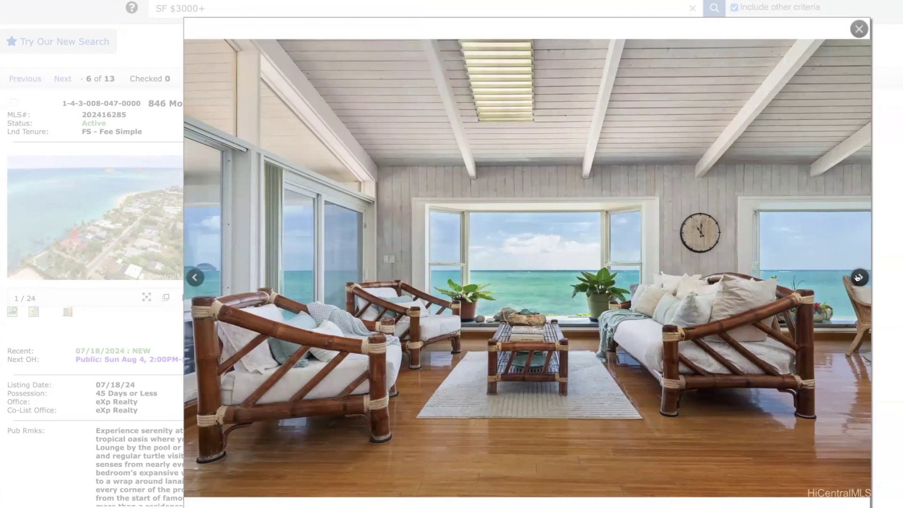
{"action": "left_click", "coordinate": [859, 278]}
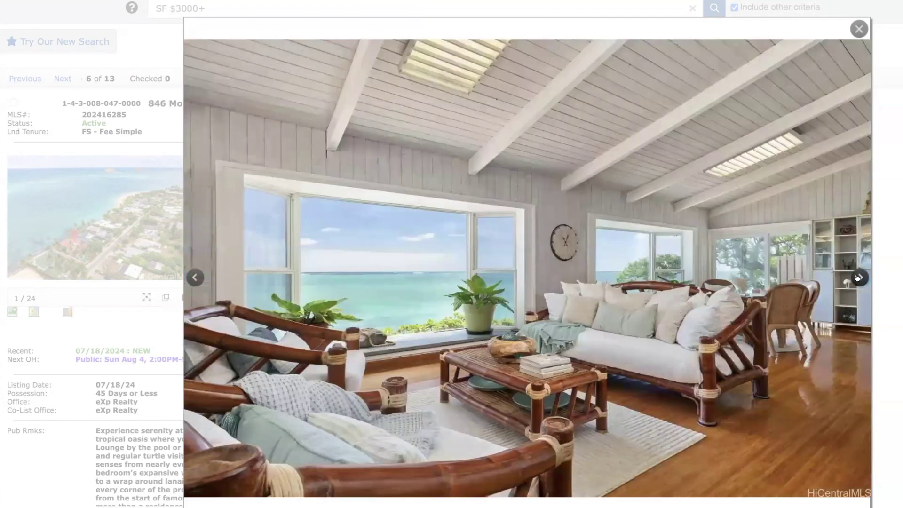
{"action": "left_click", "coordinate": [858, 279]}
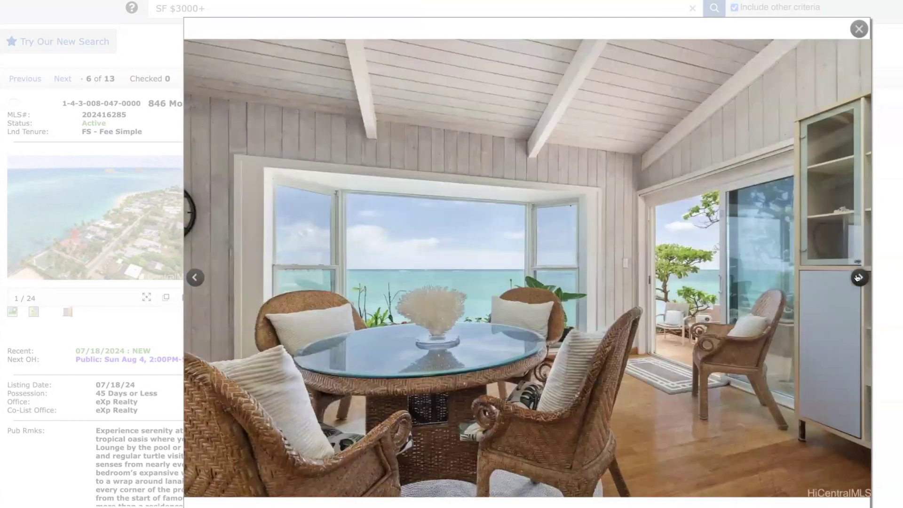
{"action": "left_click", "coordinate": [859, 278]}
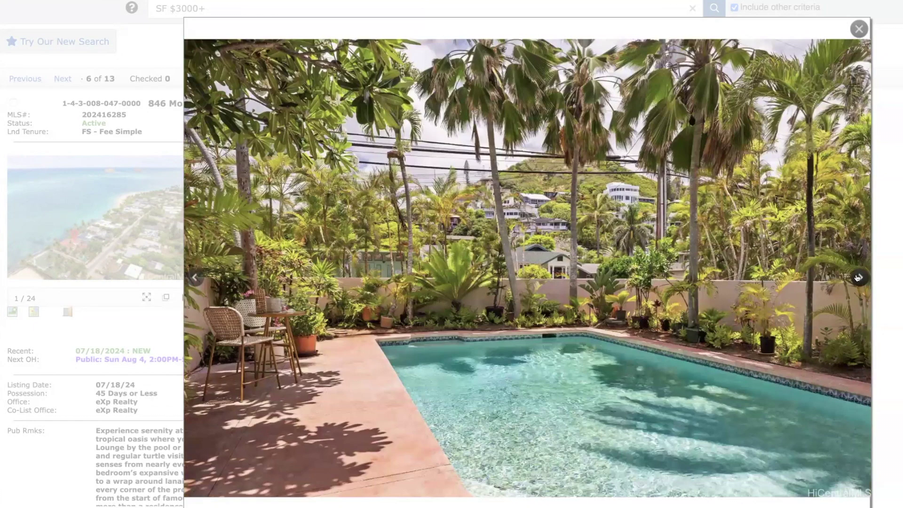
{"action": "left_click", "coordinate": [859, 278]}
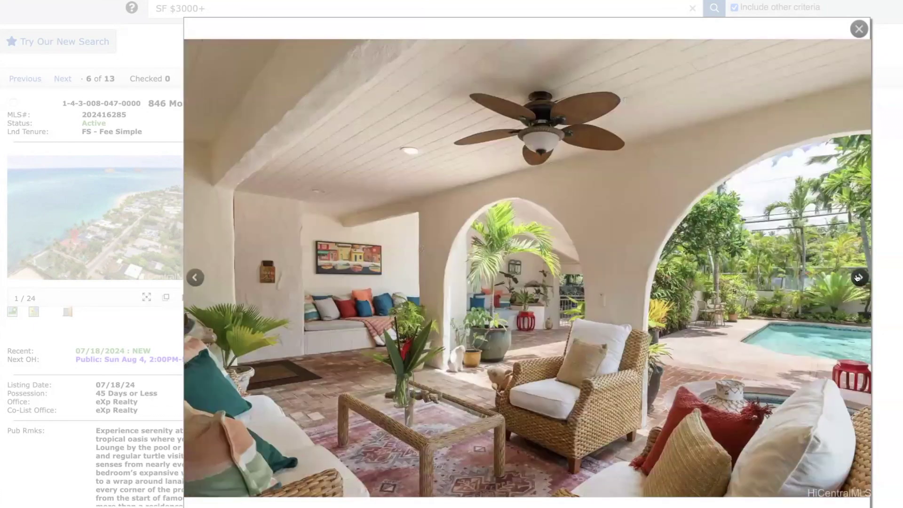
{"action": "left_click", "coordinate": [858, 278]}
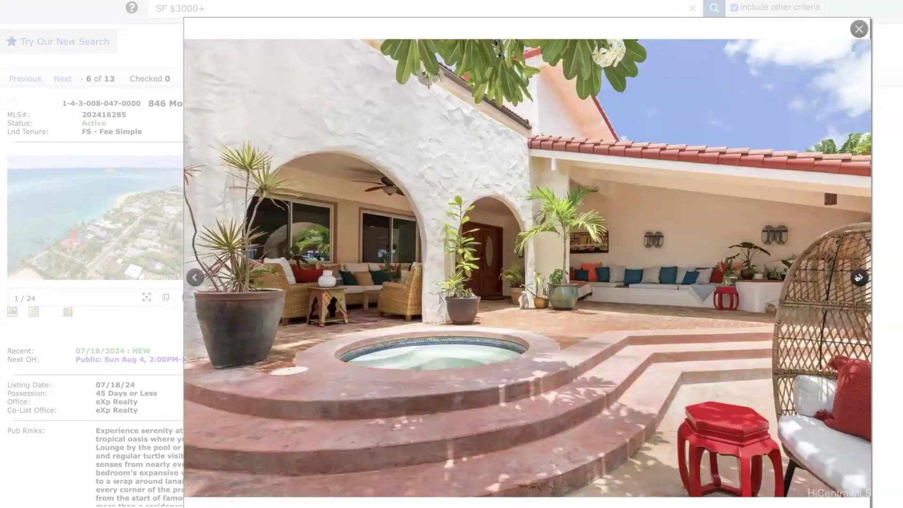
Step: Continue through the living-room interior, dining-room, bedroom and bathroom photos
{"action": "left_click", "coordinate": [859, 278]}
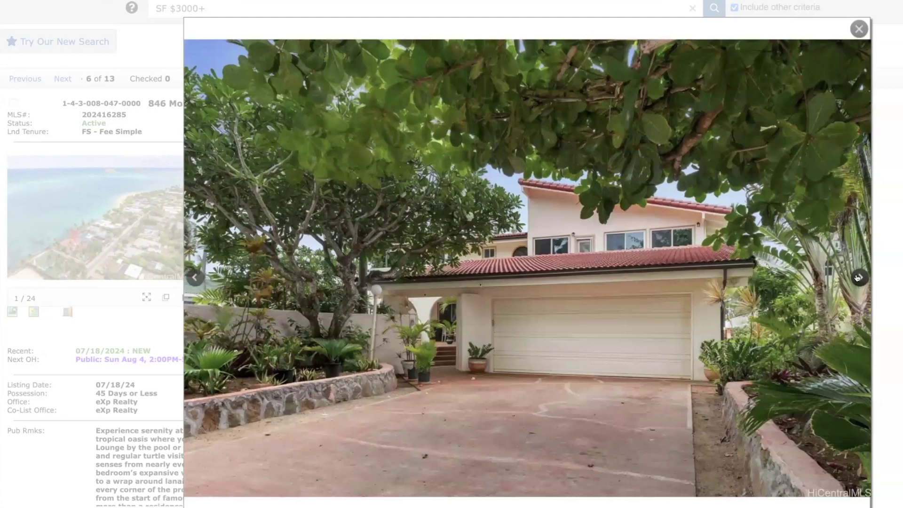
{"action": "left_click", "coordinate": [859, 278]}
{"action": "left_click", "coordinate": [859, 279]}
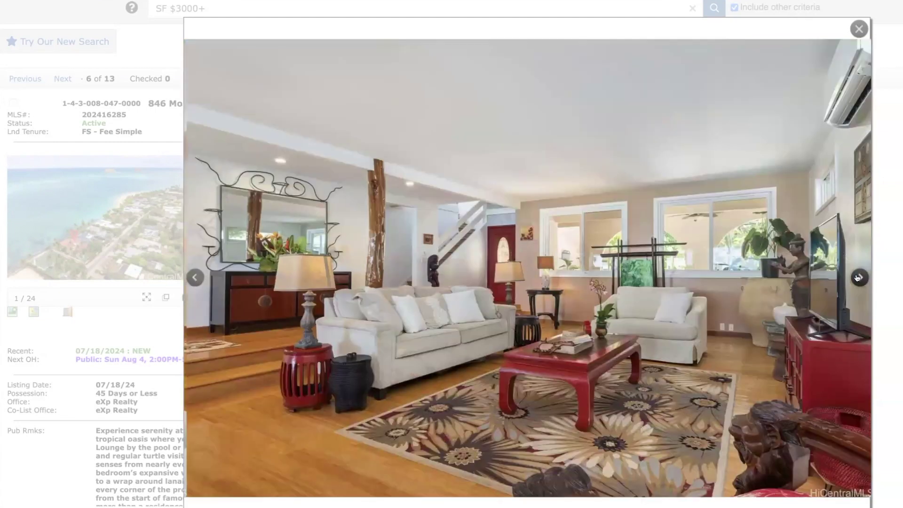
{"action": "left_click", "coordinate": [858, 278]}
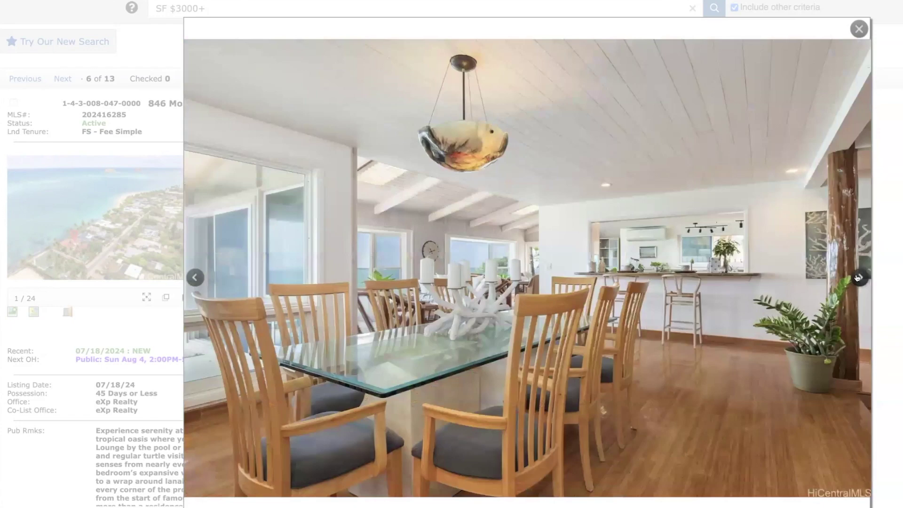
{"action": "left_click", "coordinate": [858, 278]}
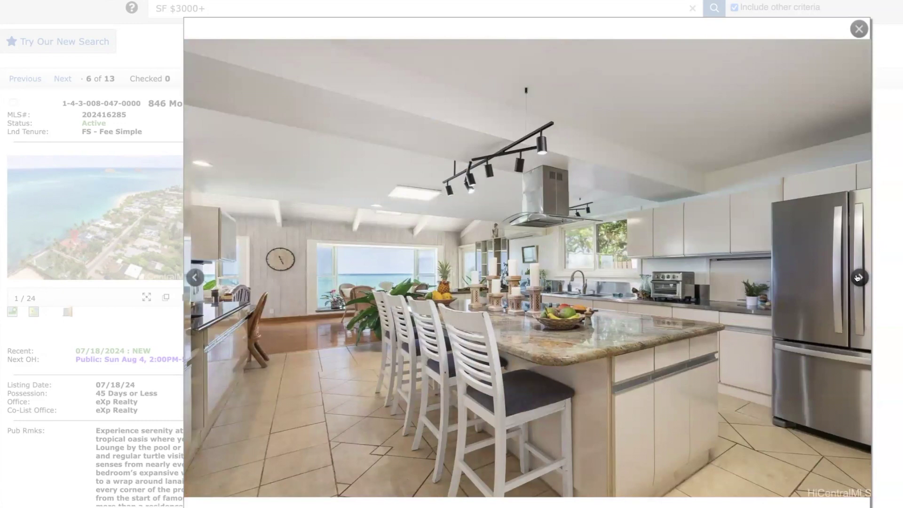
{"action": "left_click", "coordinate": [858, 278]}
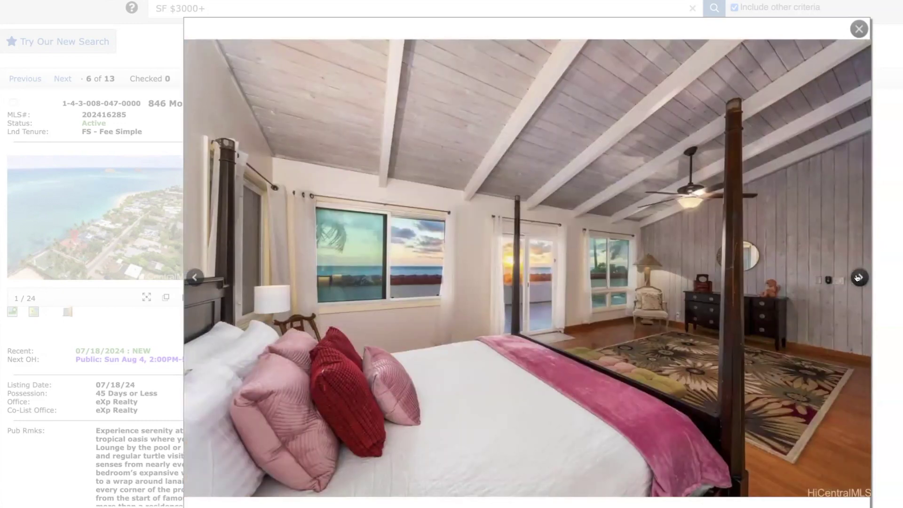
{"action": "left_click", "coordinate": [858, 278]}
{"action": "left_click", "coordinate": [858, 278]}
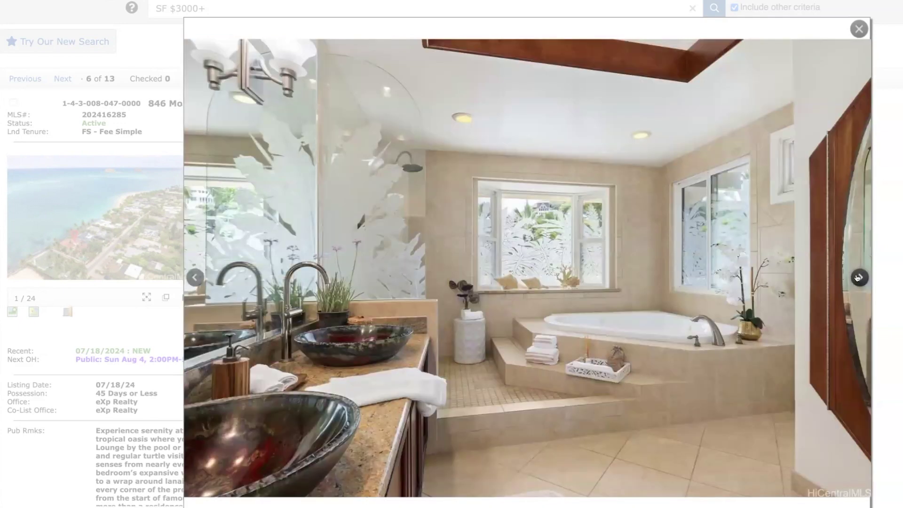
Step: Finish with the oceanfront terrace, green-wall bedroom and seaside photos, ending on the aerial coastline
{"action": "left_click", "coordinate": [858, 277]}
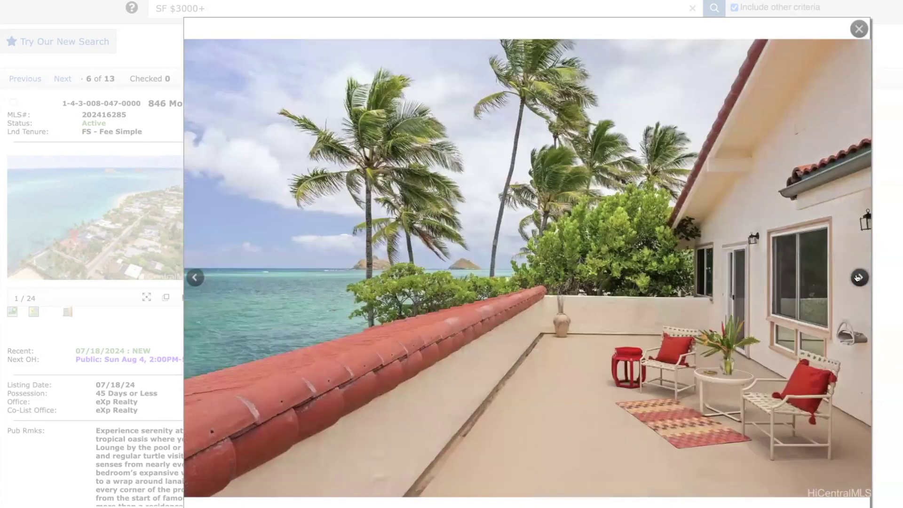
{"action": "left_click", "coordinate": [859, 278]}
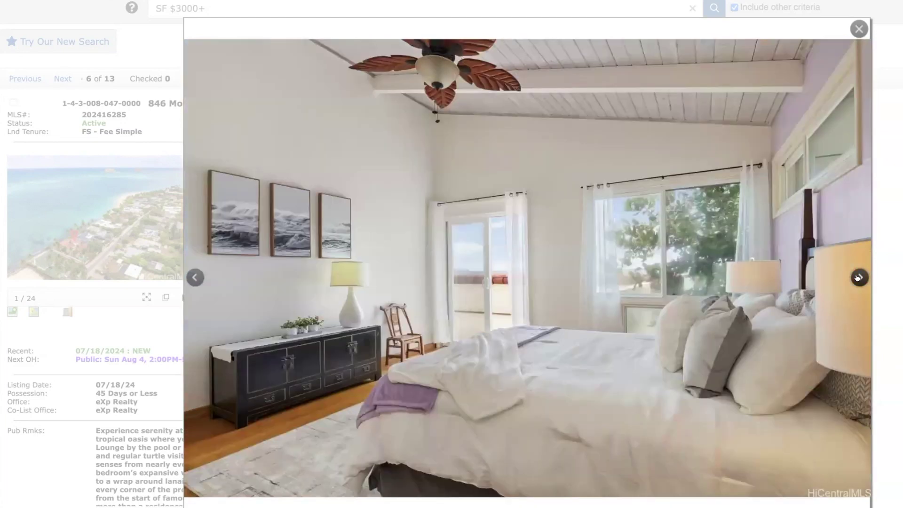
{"action": "left_click", "coordinate": [858, 277]}
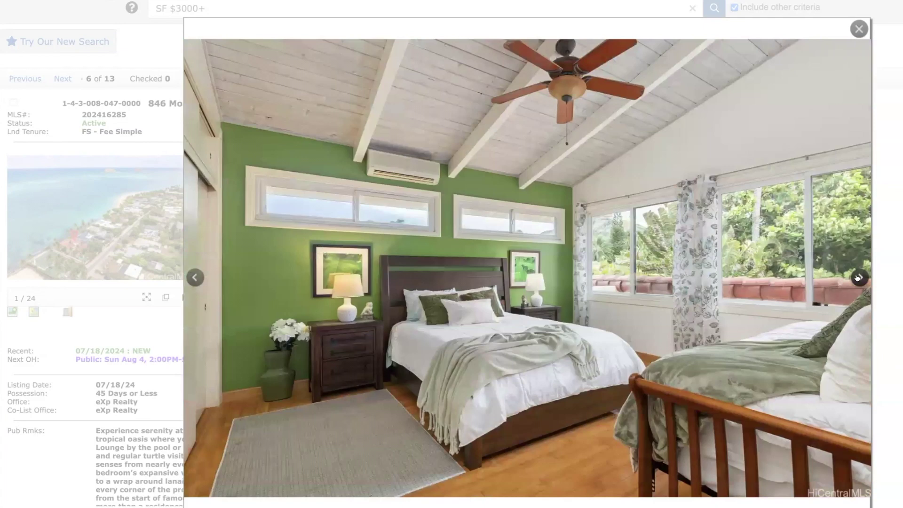
{"action": "left_click", "coordinate": [858, 277]}
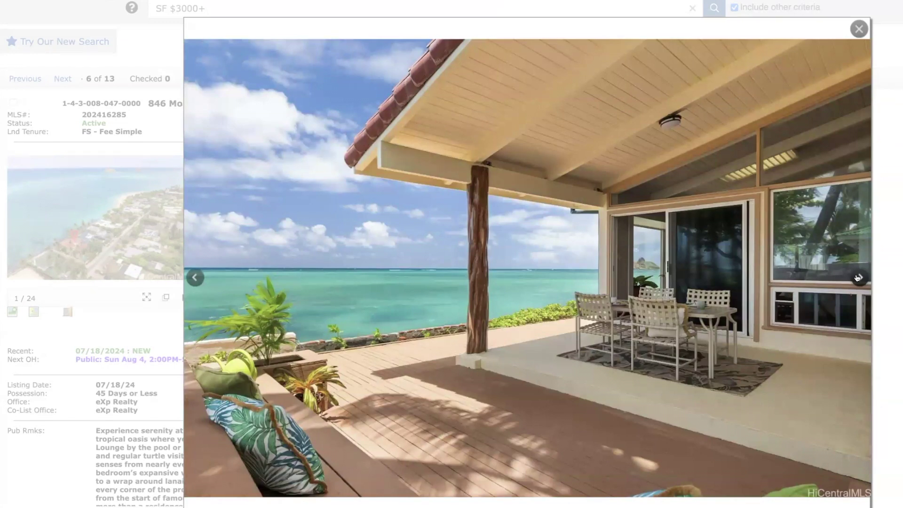
{"action": "left_click", "coordinate": [859, 277]}
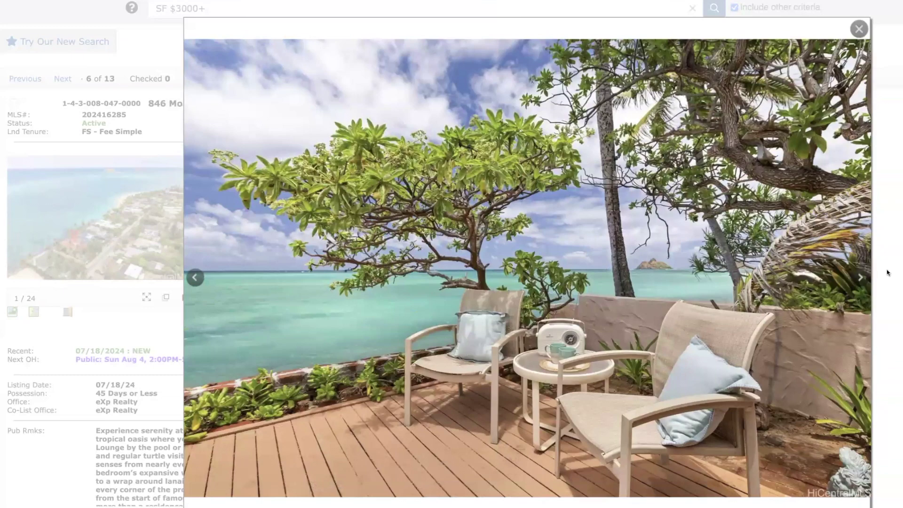
{"action": "left_click", "coordinate": [860, 279]}
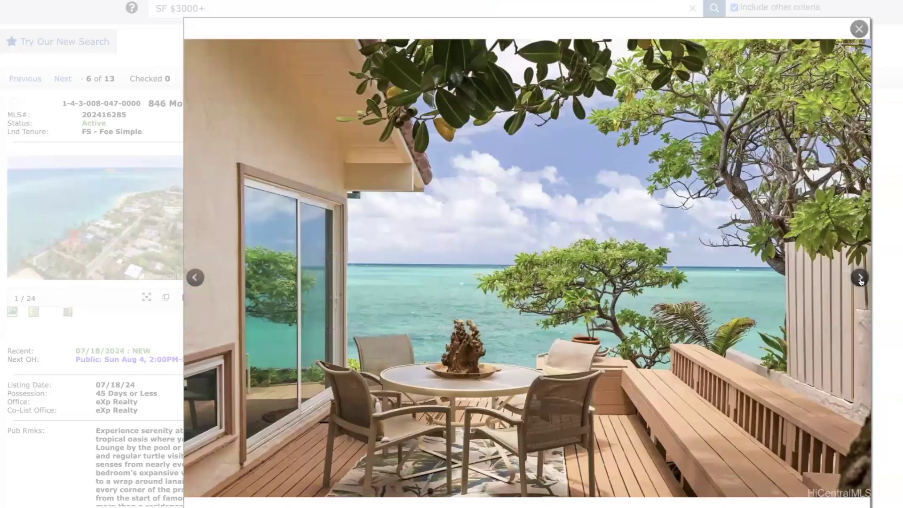
{"action": "left_click", "coordinate": [859, 279]}
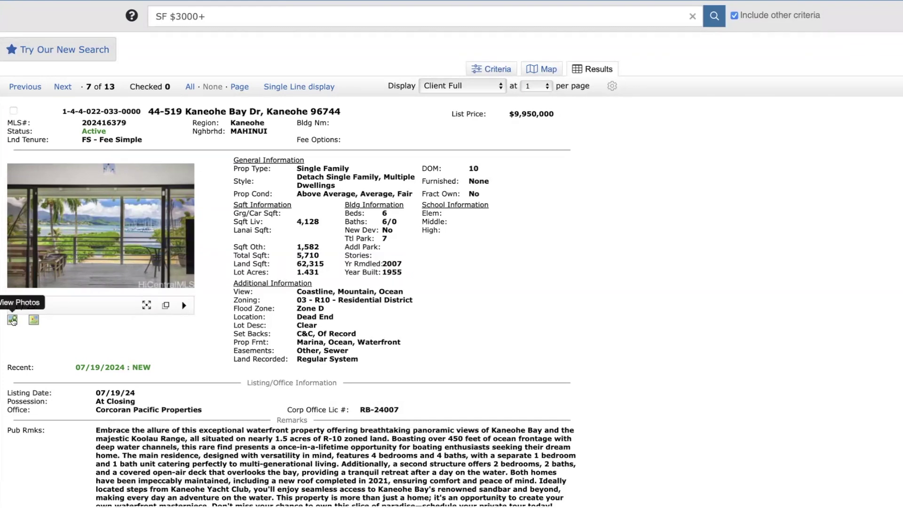
{"action": "left_click", "coordinate": [33, 320]}
Step: Zoom the Kaneohe map out to a 2 mi scale showing windward Oahu
{"action": "left_click", "coordinate": [391, 35]}
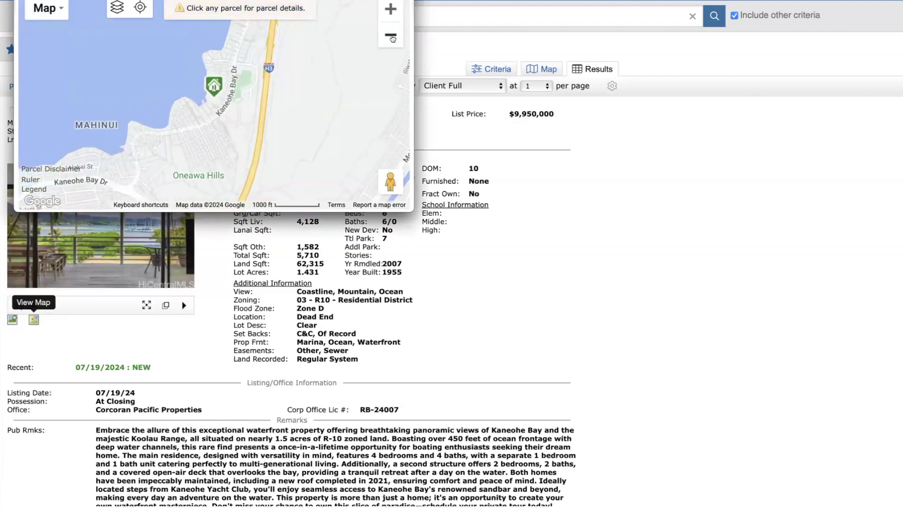
{"action": "left_click", "coordinate": [391, 35]}
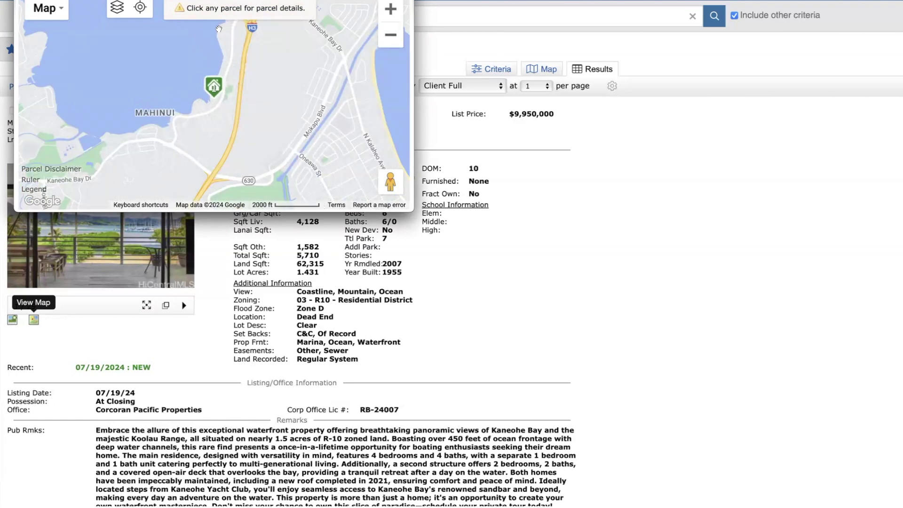
{"action": "left_click", "coordinate": [392, 38]}
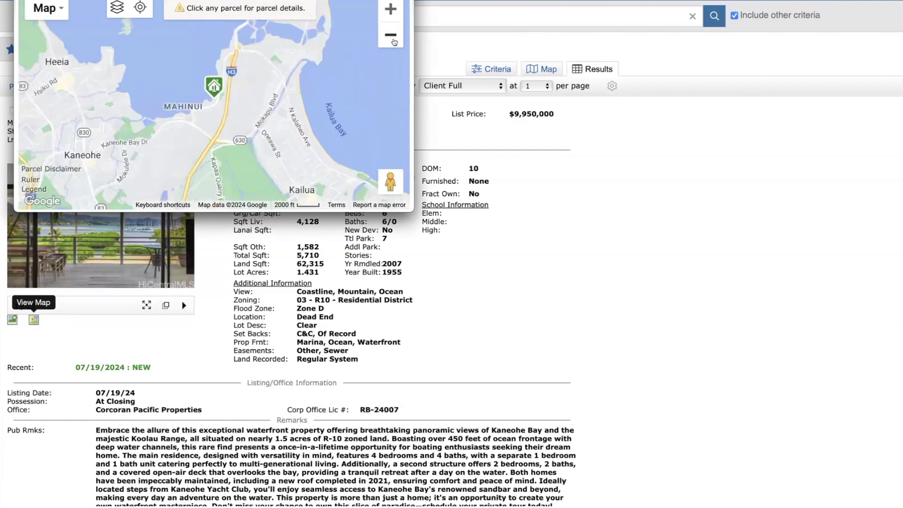
{"action": "left_click", "coordinate": [393, 40]}
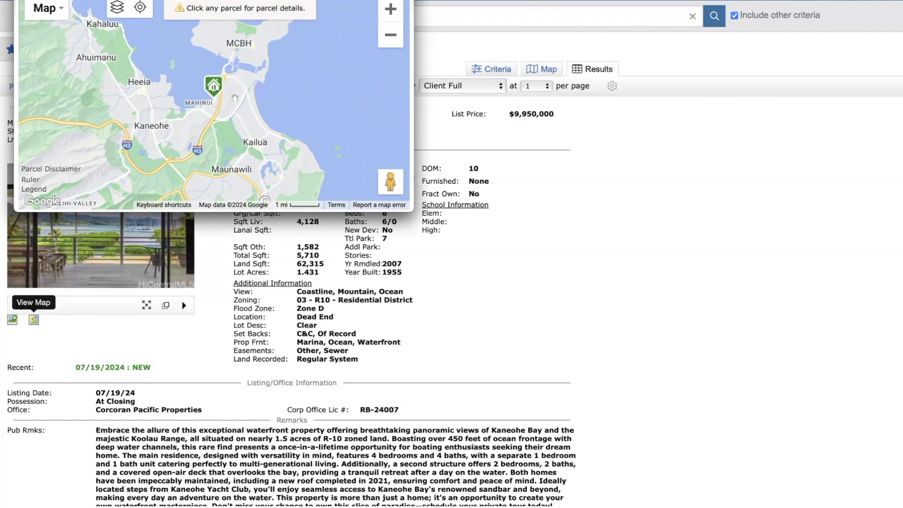
{"action": "left_click", "coordinate": [387, 40]}
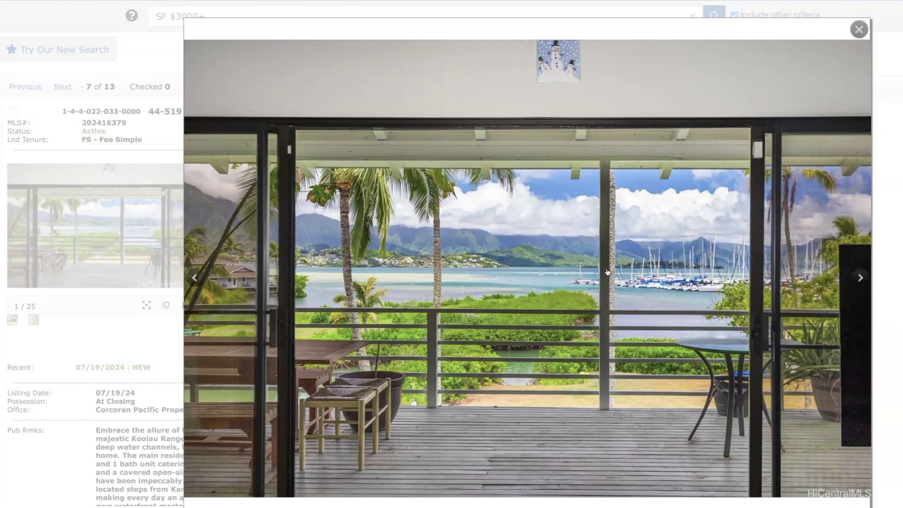
Step: Page the Kaneohe gallery past the lagoon, patio, garden, brick patio and lanai photos to the covered deck
{"action": "left_click", "coordinate": [861, 278]}
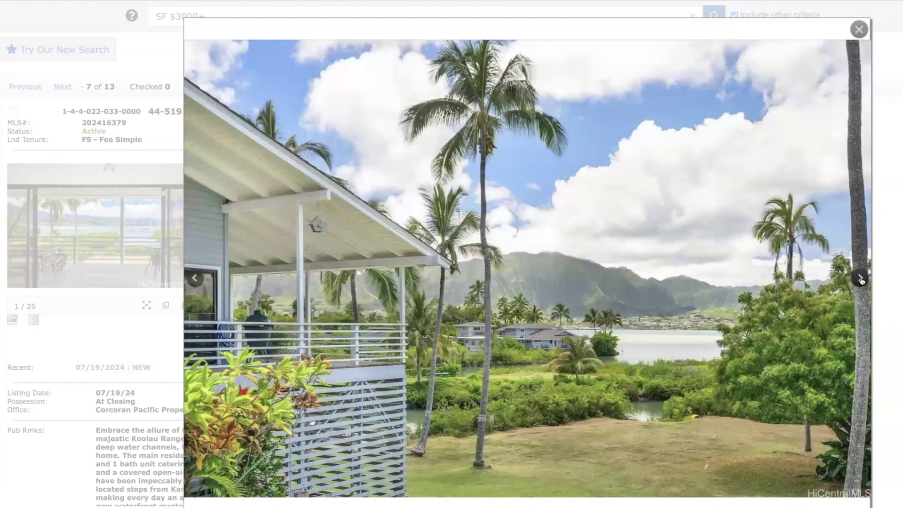
{"action": "left_click", "coordinate": [861, 280]}
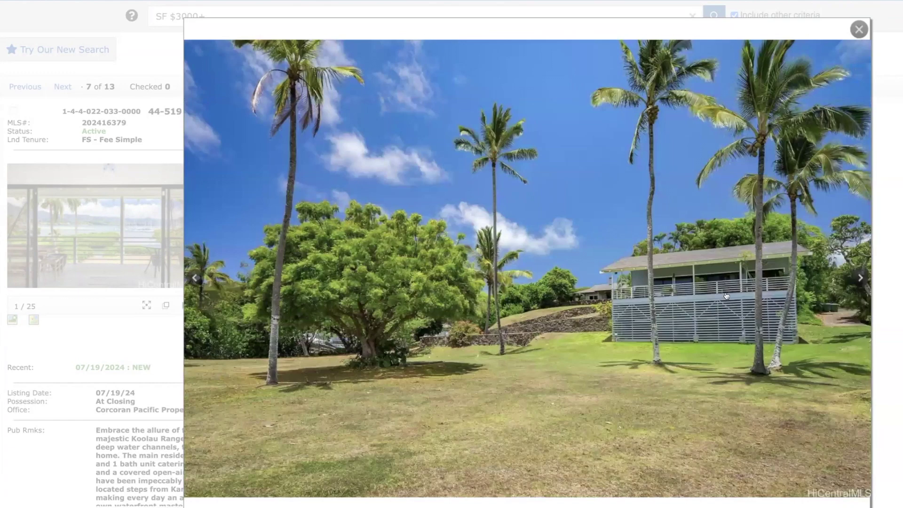
{"action": "left_click", "coordinate": [862, 279]}
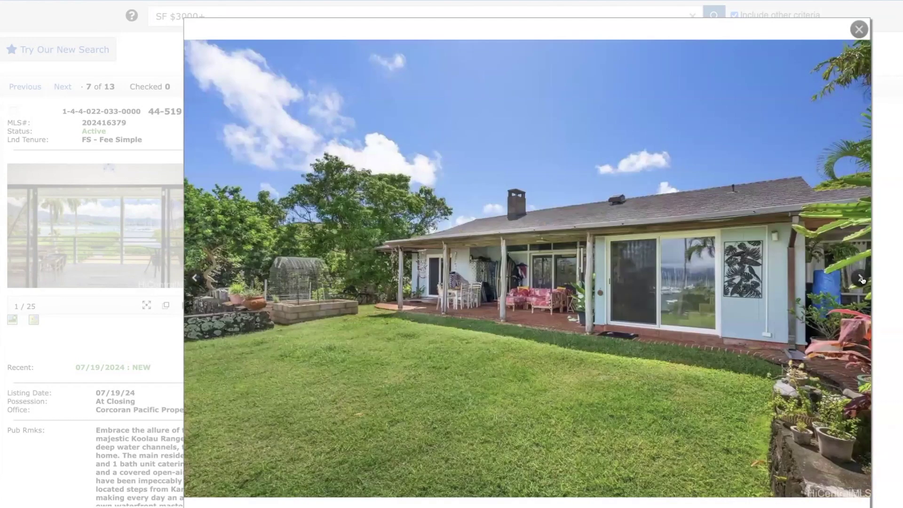
{"action": "left_click", "coordinate": [861, 279]}
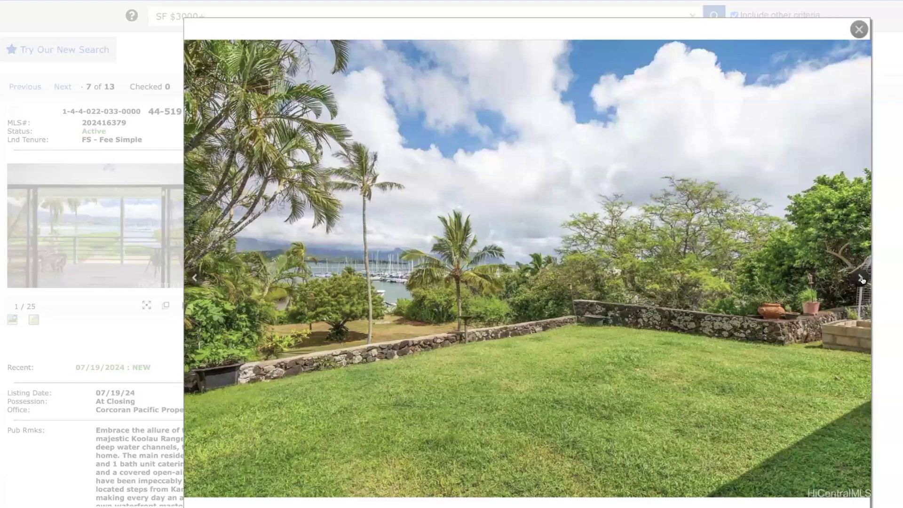
{"action": "left_click", "coordinate": [861, 280]}
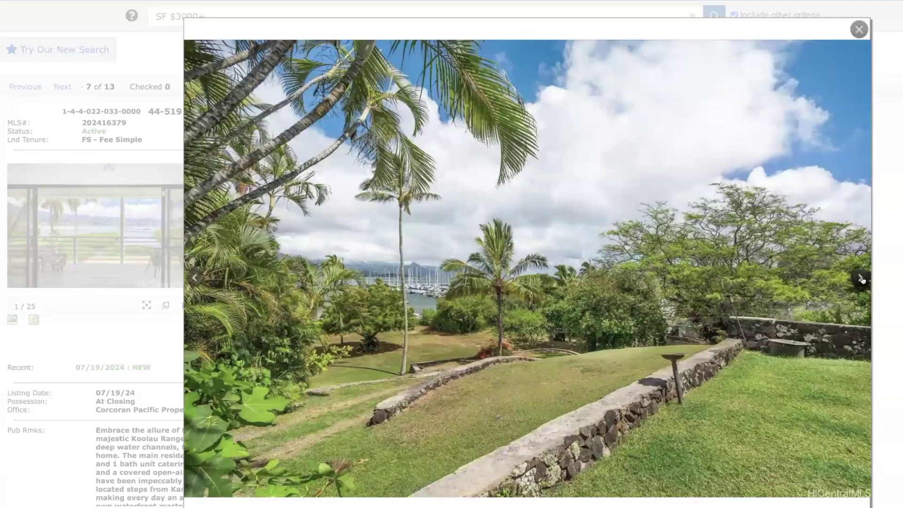
{"action": "left_click", "coordinate": [862, 280]}
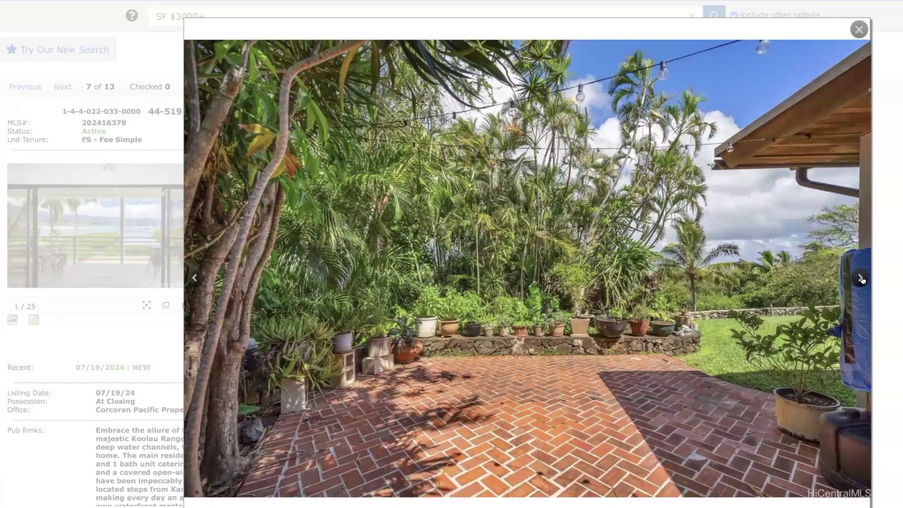
{"action": "left_click", "coordinate": [862, 279]}
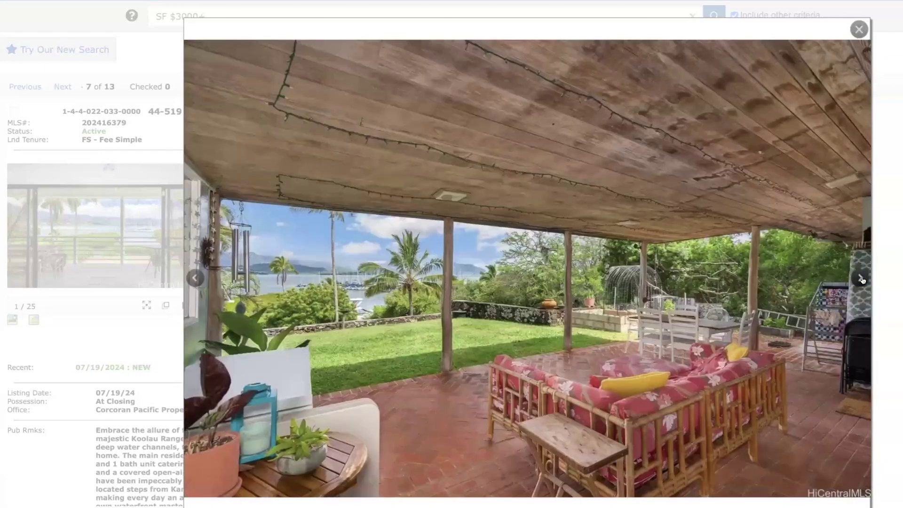
{"action": "left_click", "coordinate": [862, 279]}
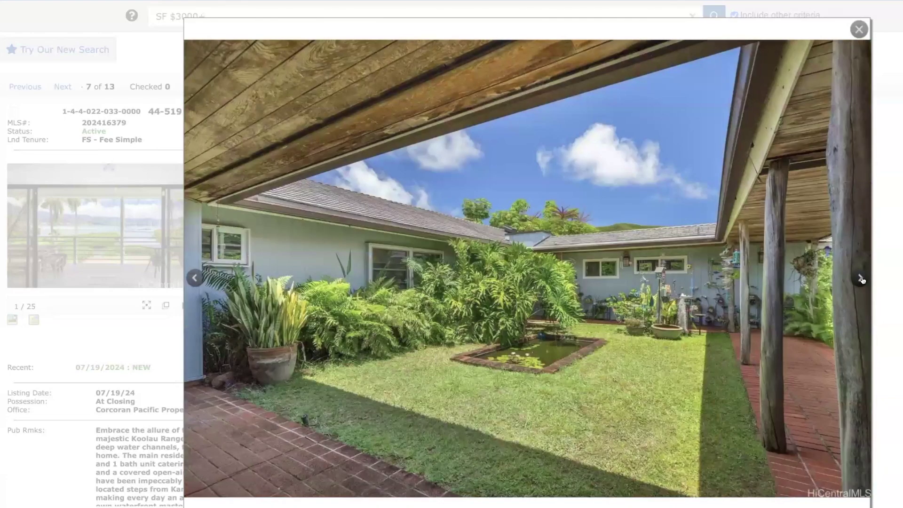
{"action": "left_click", "coordinate": [862, 280]}
{"action": "left_click", "coordinate": [862, 280]}
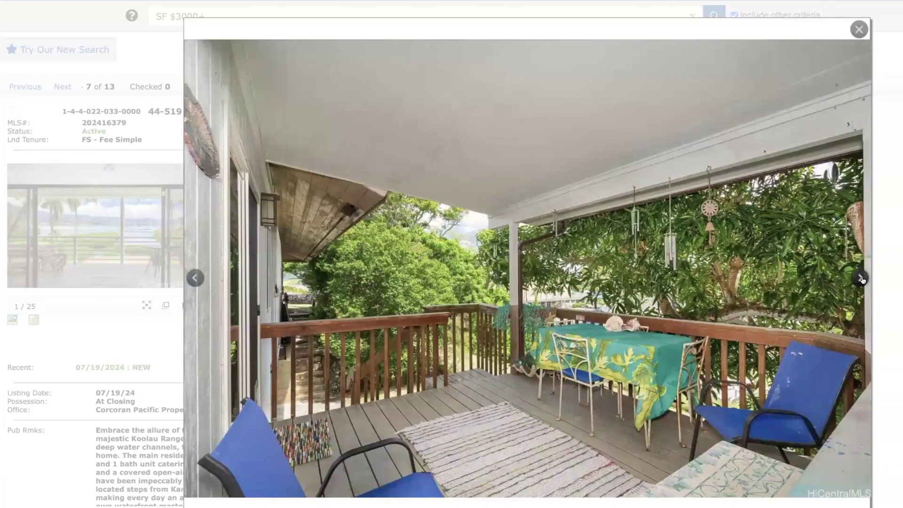
Step: View the yard, stone-wall, bay, living-room and deck photos to the marina, then close the gallery
{"action": "left_click", "coordinate": [862, 279]}
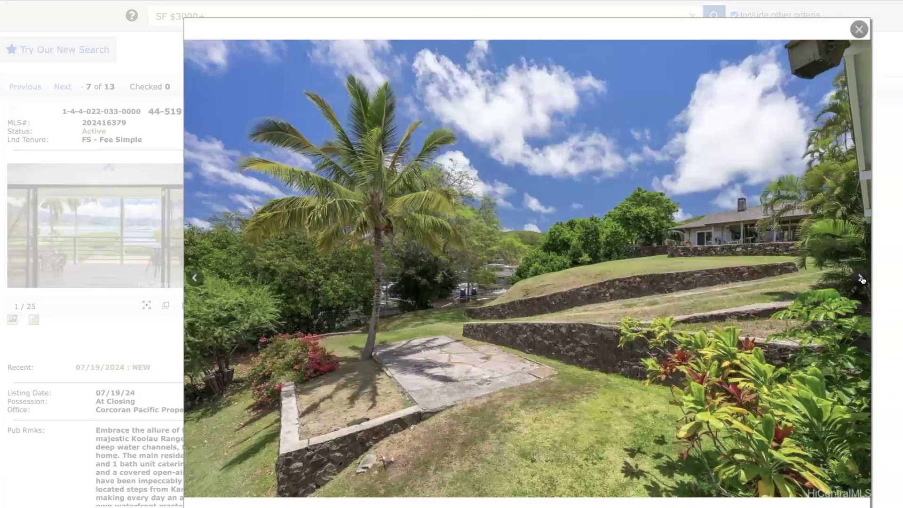
{"action": "left_click", "coordinate": [861, 280]}
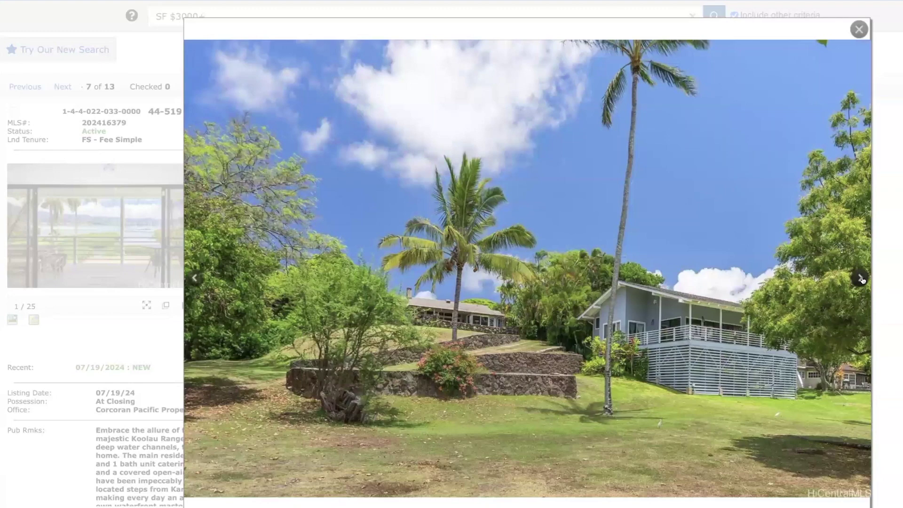
{"action": "left_click", "coordinate": [861, 280]}
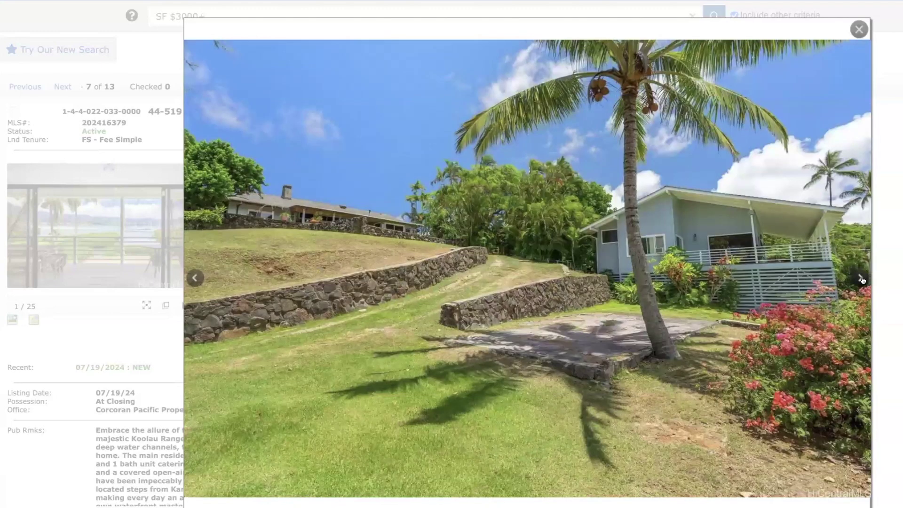
{"action": "left_click", "coordinate": [862, 279]}
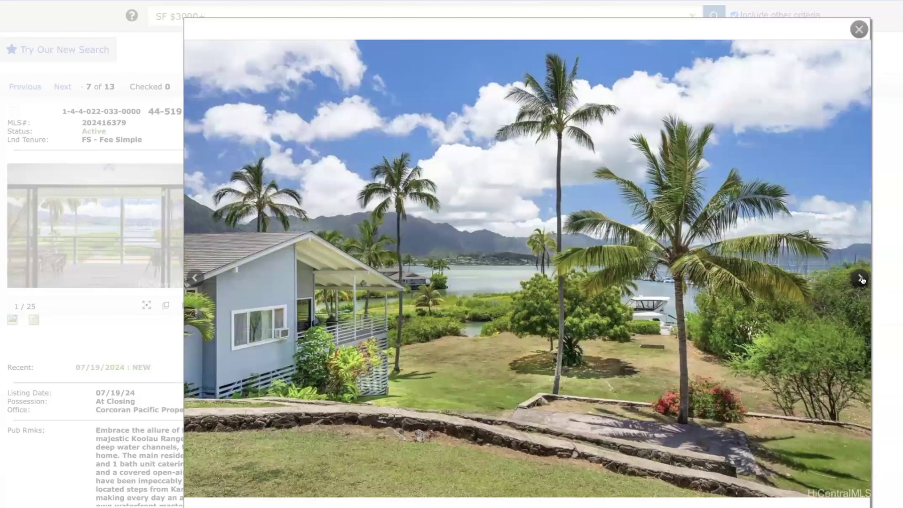
{"action": "left_click", "coordinate": [862, 280]}
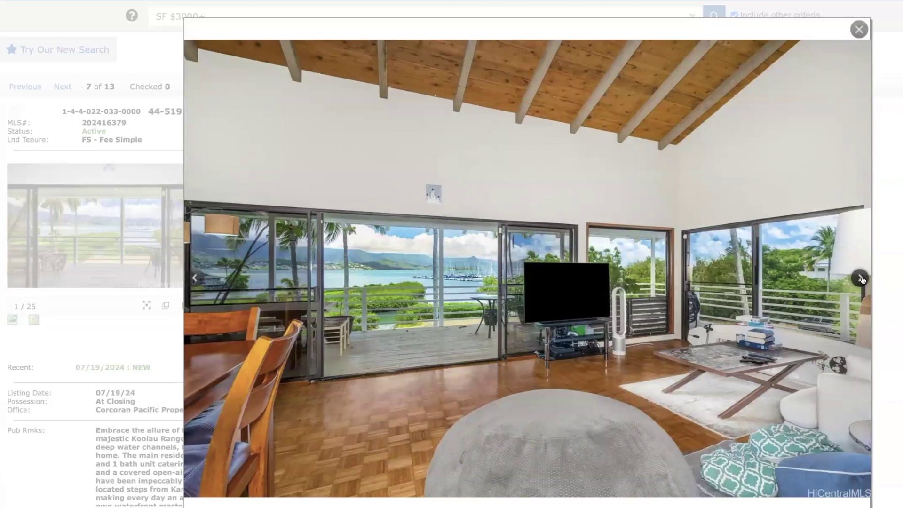
{"action": "left_click", "coordinate": [862, 280]}
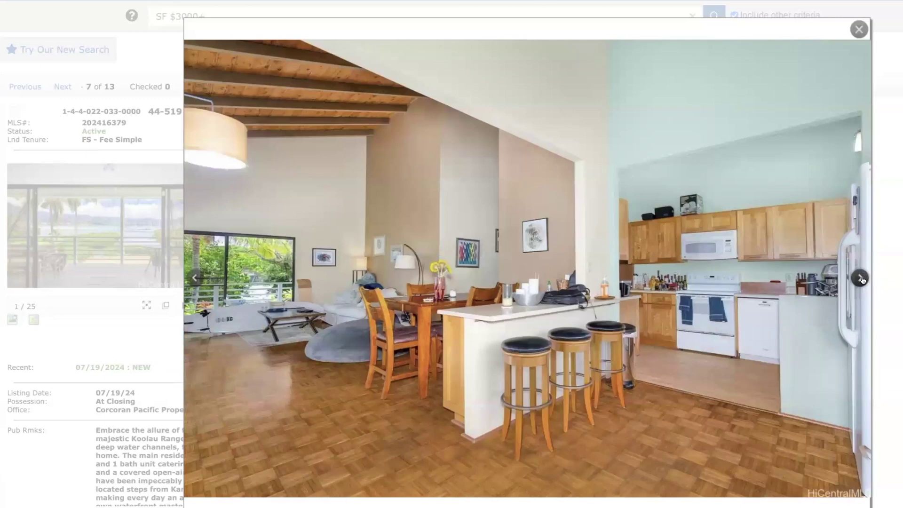
{"action": "left_click", "coordinate": [862, 280]}
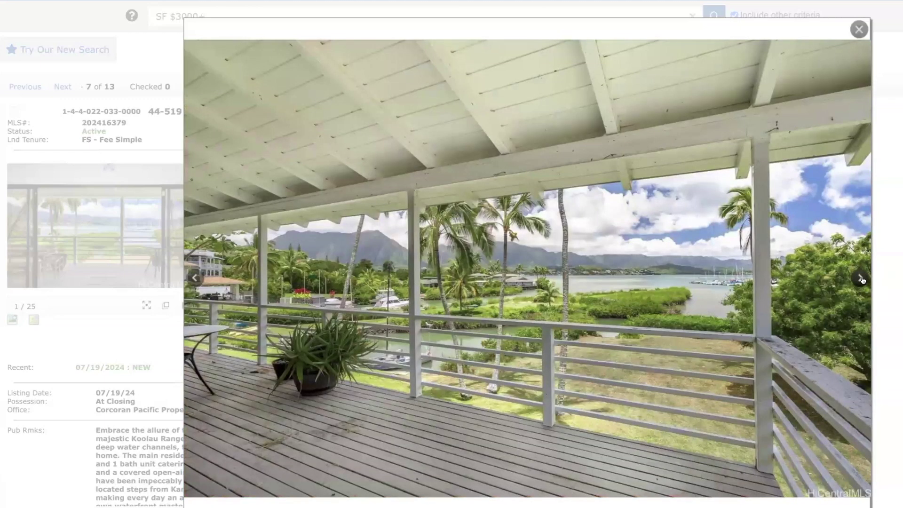
{"action": "left_click", "coordinate": [862, 280]}
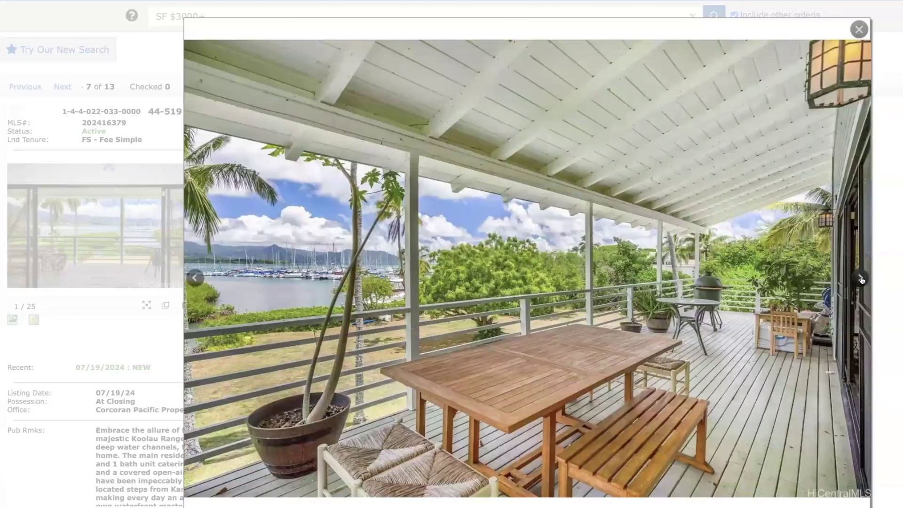
{"action": "left_click", "coordinate": [862, 279]}
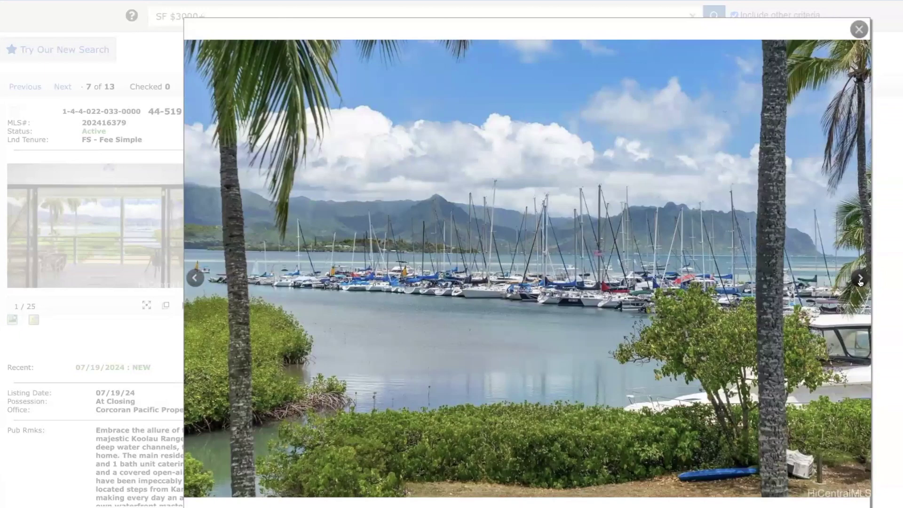
{"action": "left_click", "coordinate": [859, 36]}
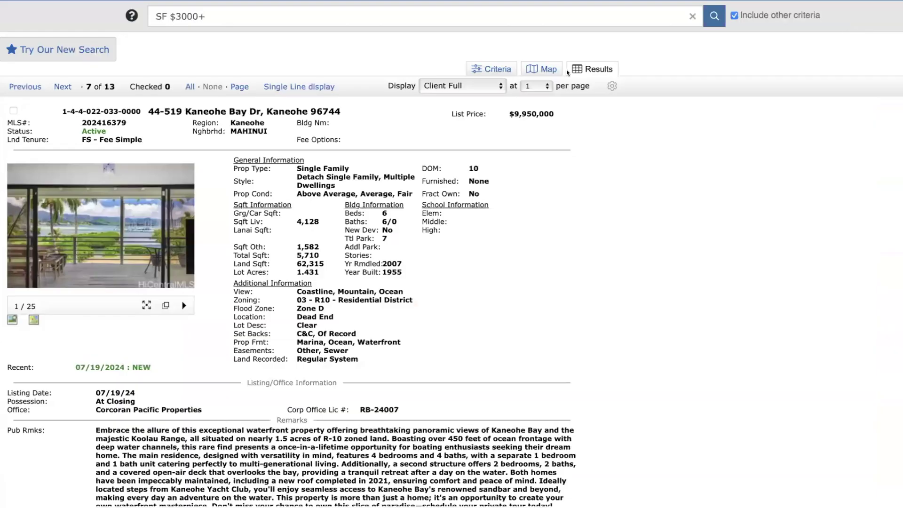
Step: Page through results 8 to 13, ending on 280 Poipu Dr, sold for $7,350,000
{"action": "left_click", "coordinate": [63, 87]}
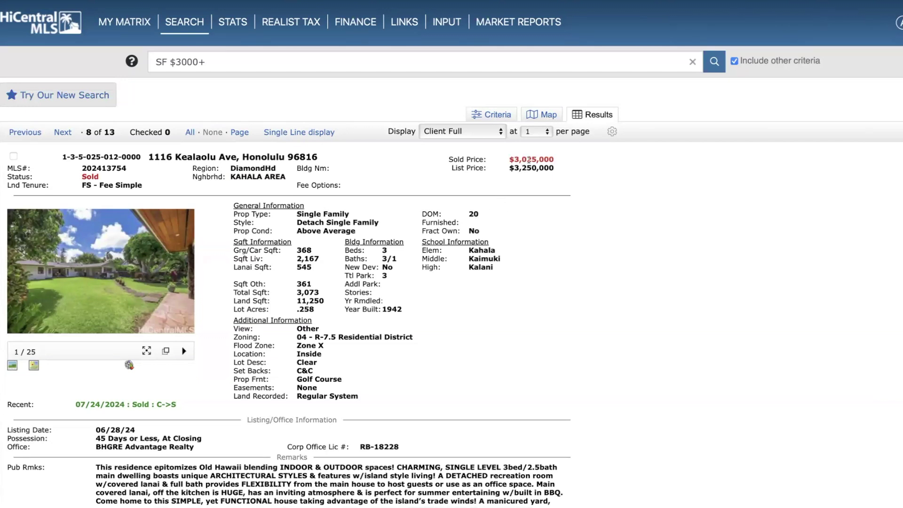
{"action": "left_click", "coordinate": [60, 132]}
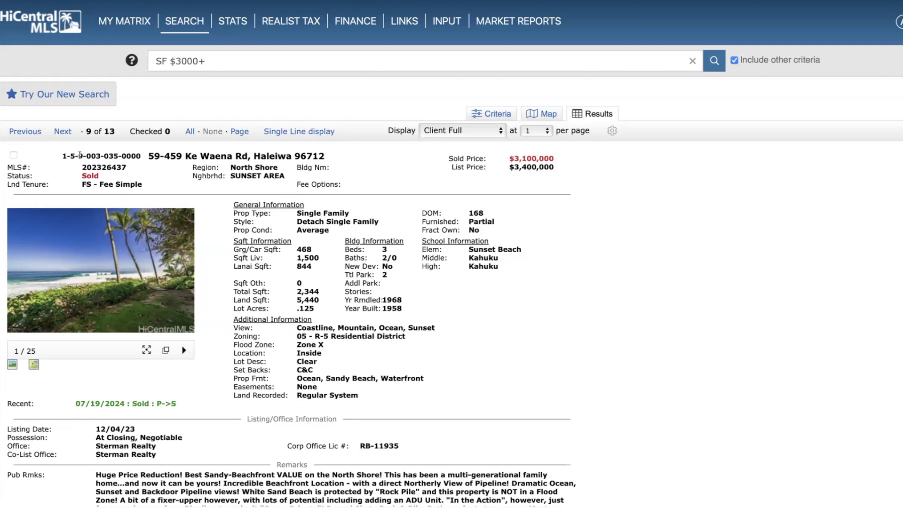
{"action": "left_click", "coordinate": [66, 134]}
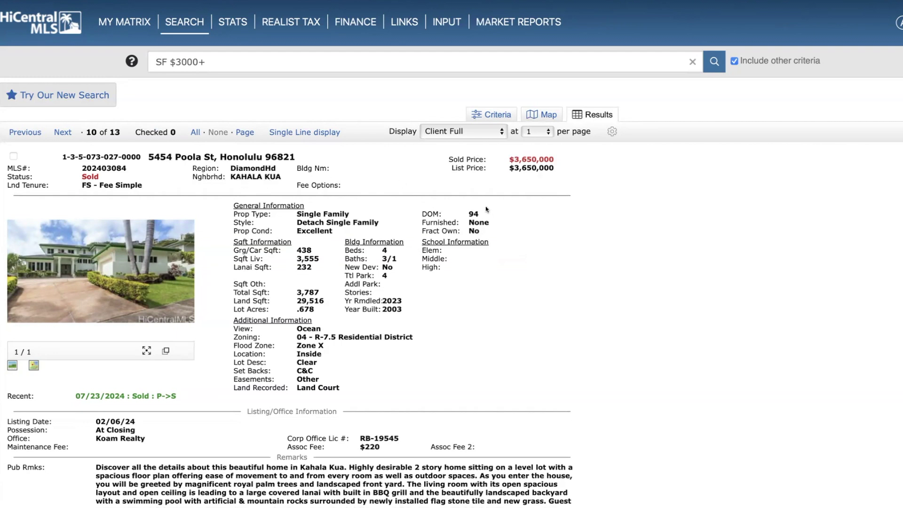
{"action": "left_click", "coordinate": [64, 133]}
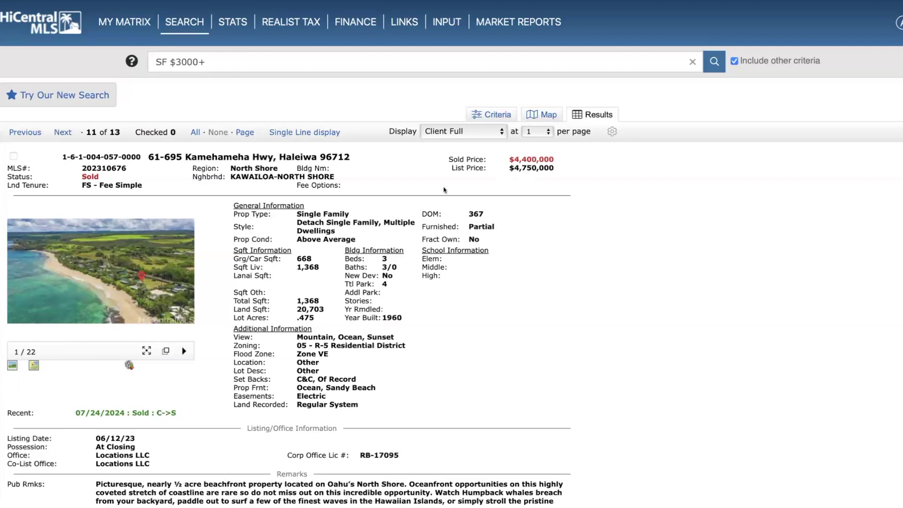
{"action": "left_click", "coordinate": [57, 133]}
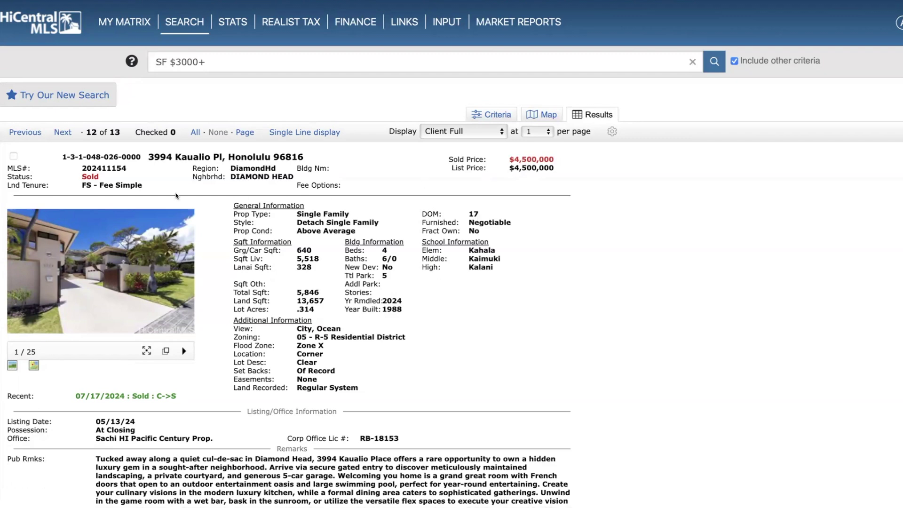
{"action": "left_click", "coordinate": [63, 131]}
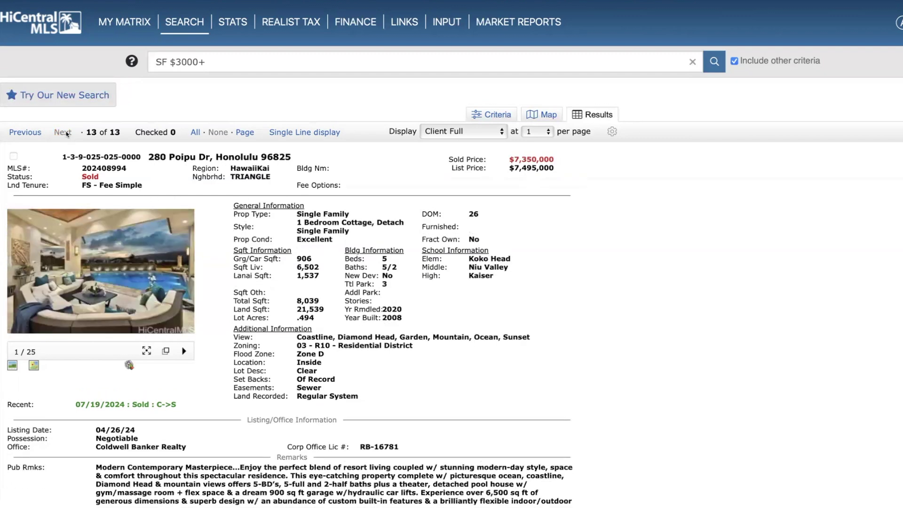